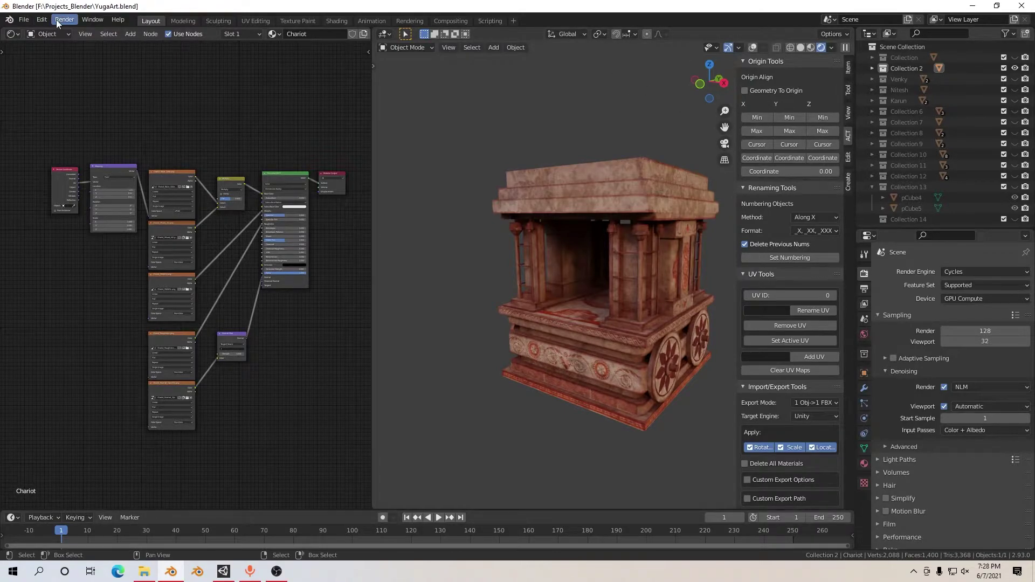
- Search Blender's add-on preferences for 'asset' to find the Asset Creation Toolset
left_click(42, 19)
left_click(38, 20)
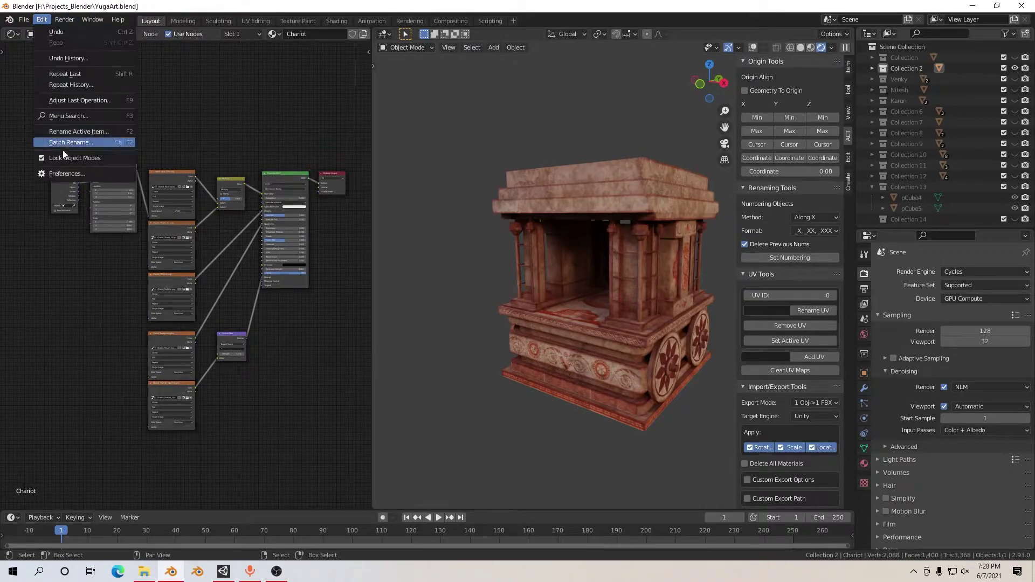
left_click(68, 174)
left_click(39, 135)
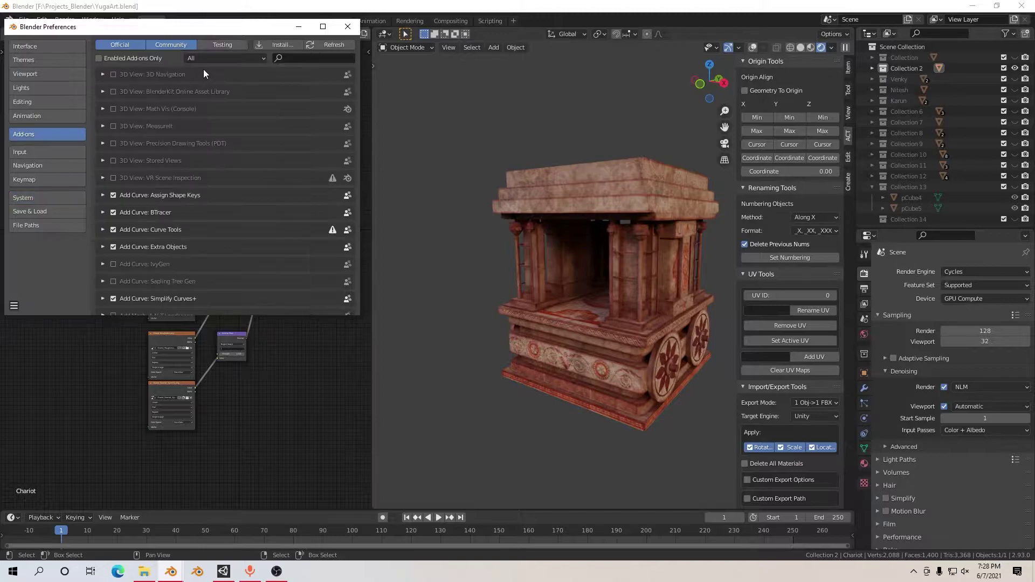
left_click(310, 58)
type("asset")
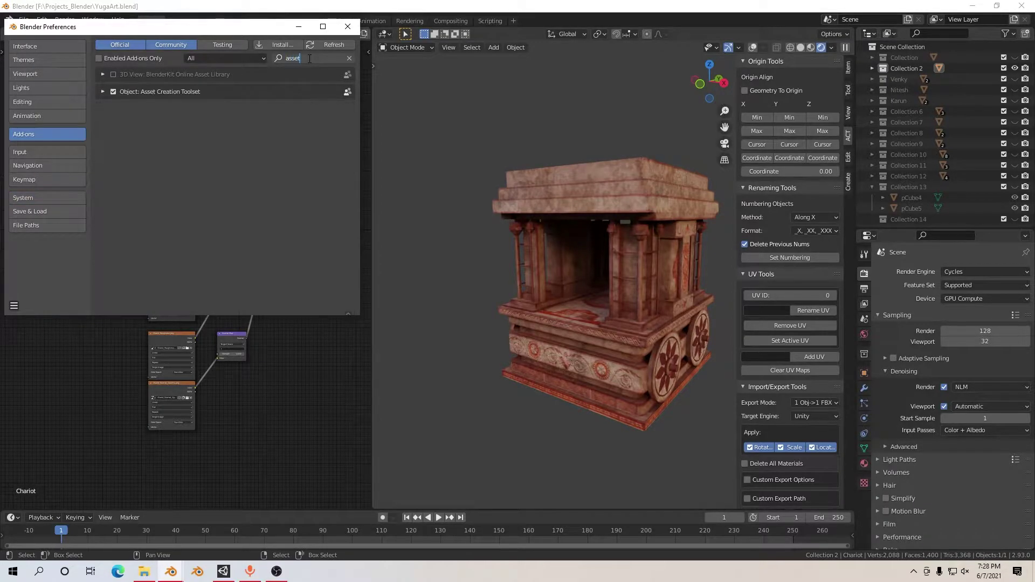
key("Return")
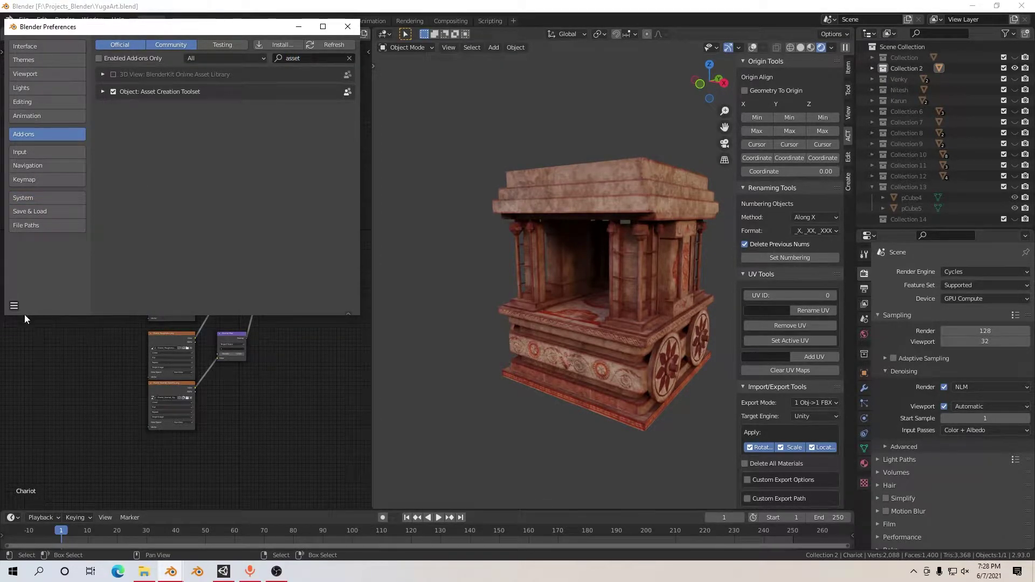
left_click(15, 306)
- Close Preferences and turn on the viewport overlays from Quick Favorites
left_click(348, 27)
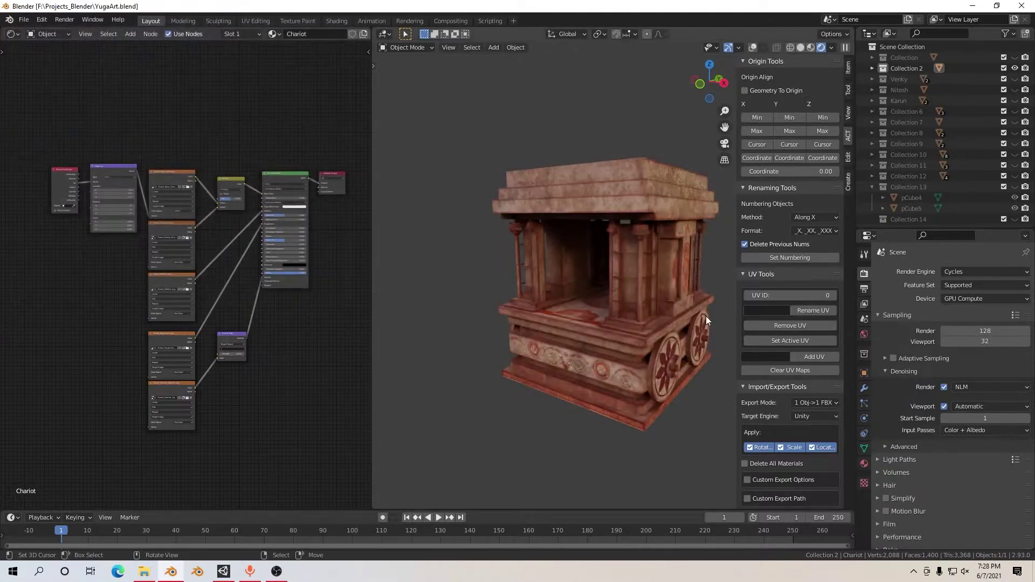
key("n")
mouse_move(680, 218)
middle_mouse_down()
mouse_move(567, 218)
mouse_move(678, 238)
mouse_move(605, 292)
middle_mouse_up()
key("q")
left_click(608, 218)
scroll(613, 293, "up", 2)
- Save the blend file and bring up the side panel's Import/Export Tools
key("ctrl+s")
key("n")
scroll(786, 358, "down", 3)
scroll(814, 163, "up", 3)
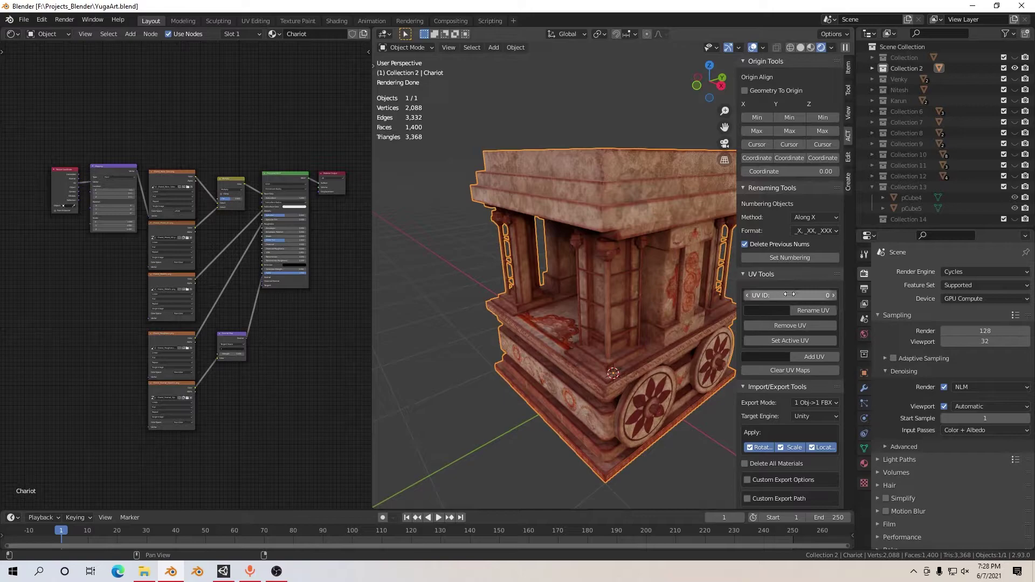
scroll(789, 293, "down", 4)
scroll(790, 294, "down", 4)
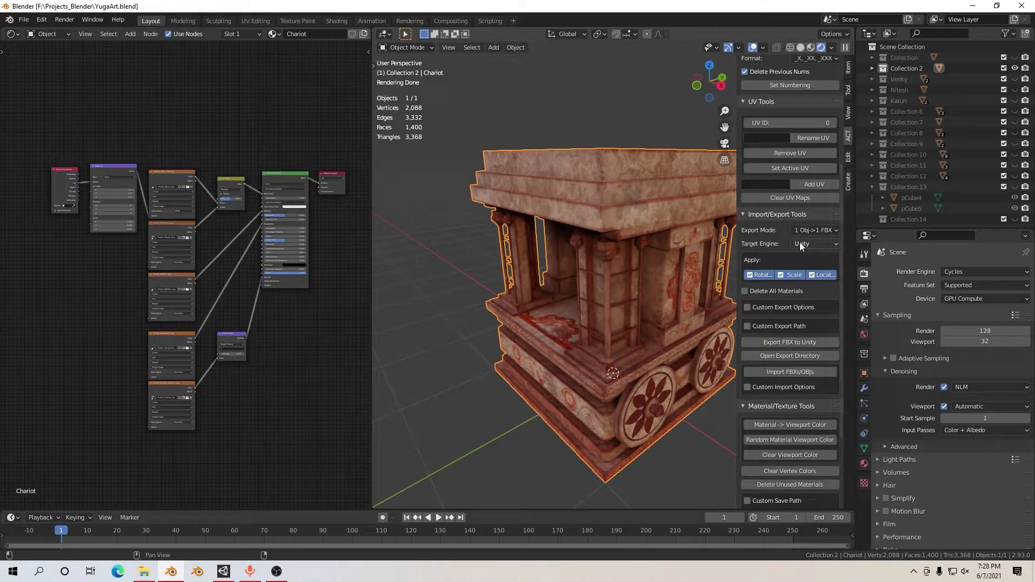
- Enable a custom export path pointing to the Desktop folder
left_click(757, 330)
left_click(835, 341)
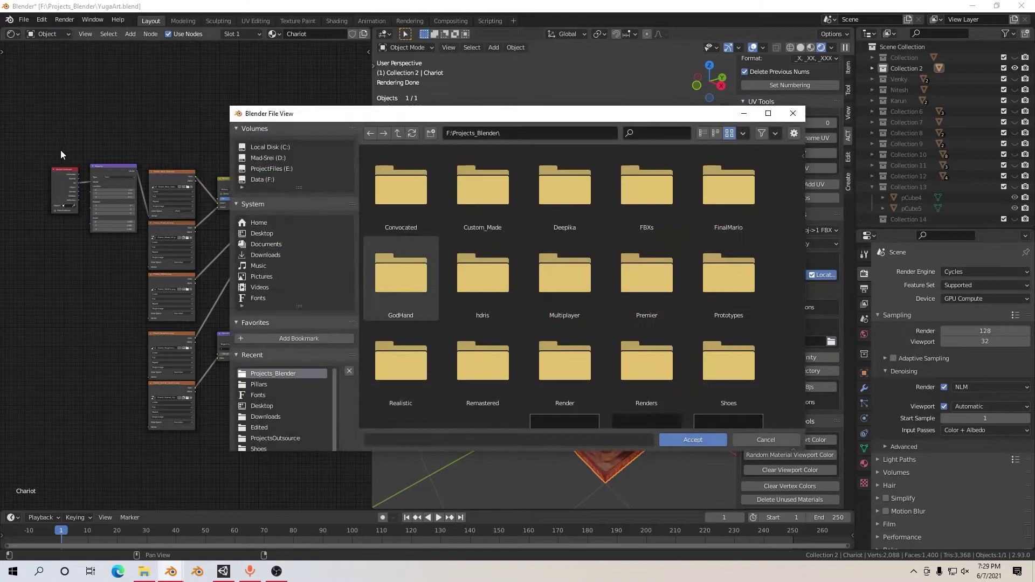
left_click(271, 232)
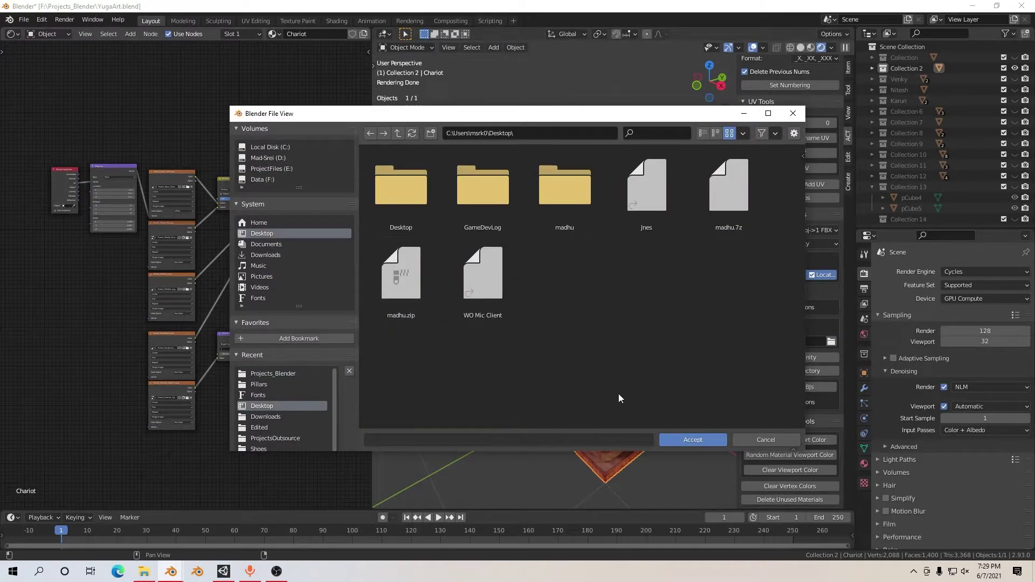
left_click(702, 438)
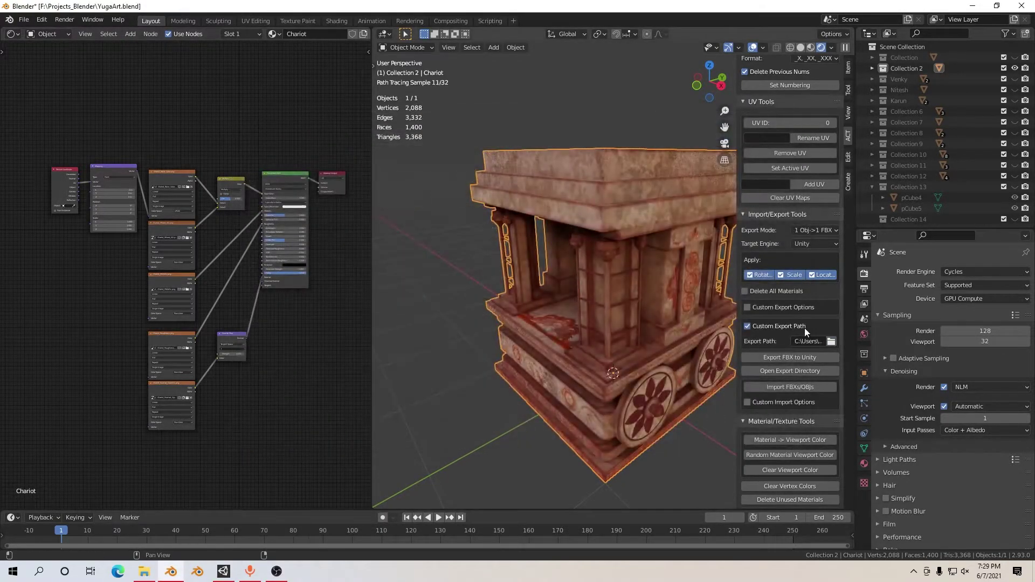
scroll(809, 334, "down", 3)
scroll(784, 282, "down", 3)
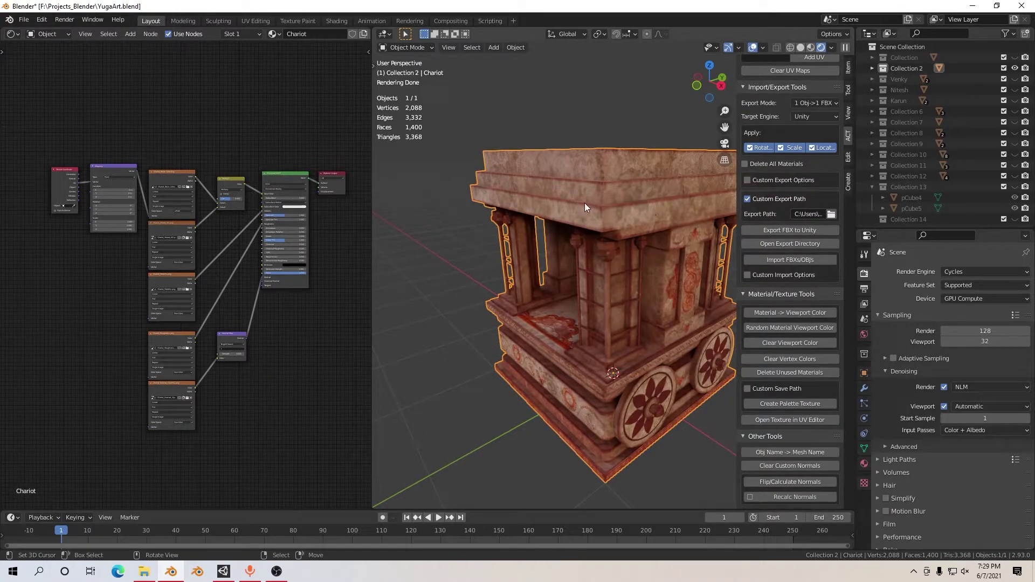
- Give the mesh the object's name Chariot and export it as FBX for Unity
key("F2")
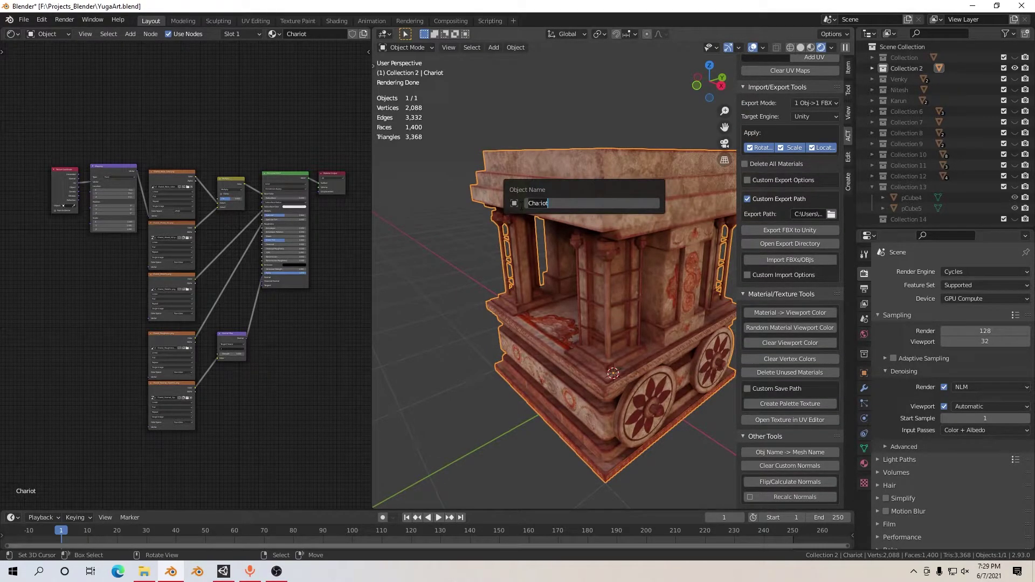
key("Return")
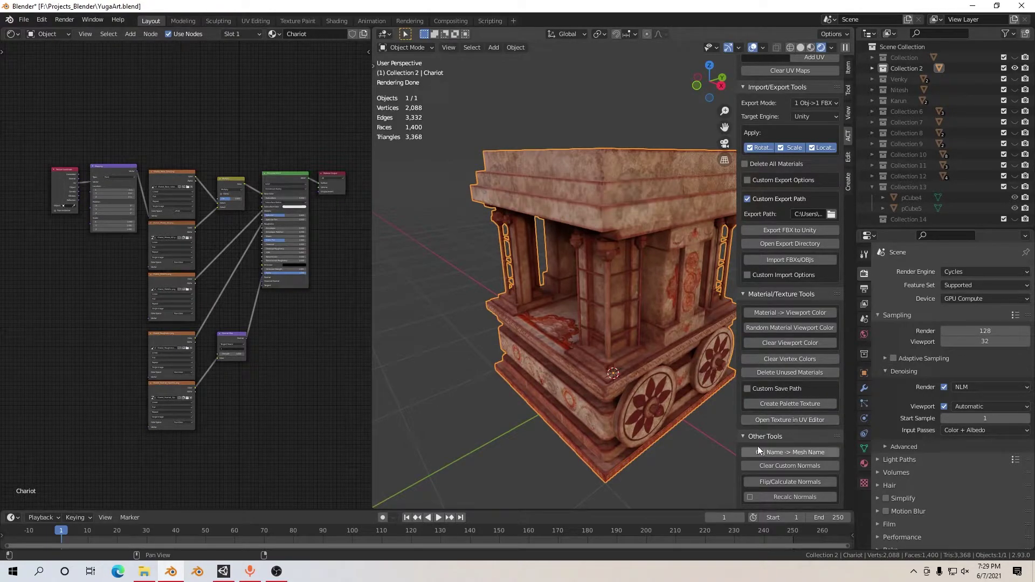
left_click(820, 454)
scroll(803, 323, "up", 3)
scroll(812, 350, "up", 2)
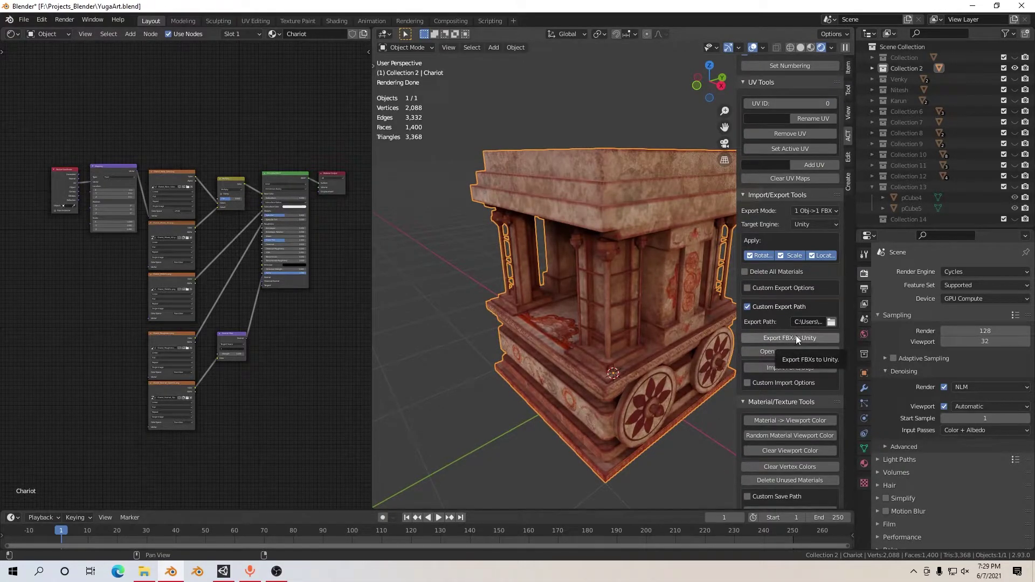
left_click(818, 338)
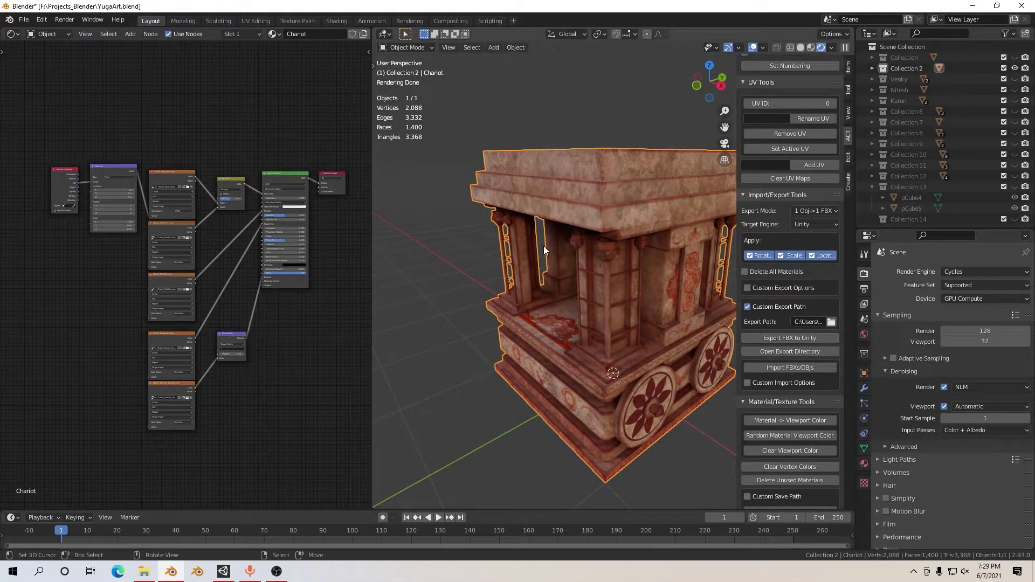
- Show the Face Orientation overlay to spot flipped faces on the chariot
left_click(763, 47)
left_click(762, 47)
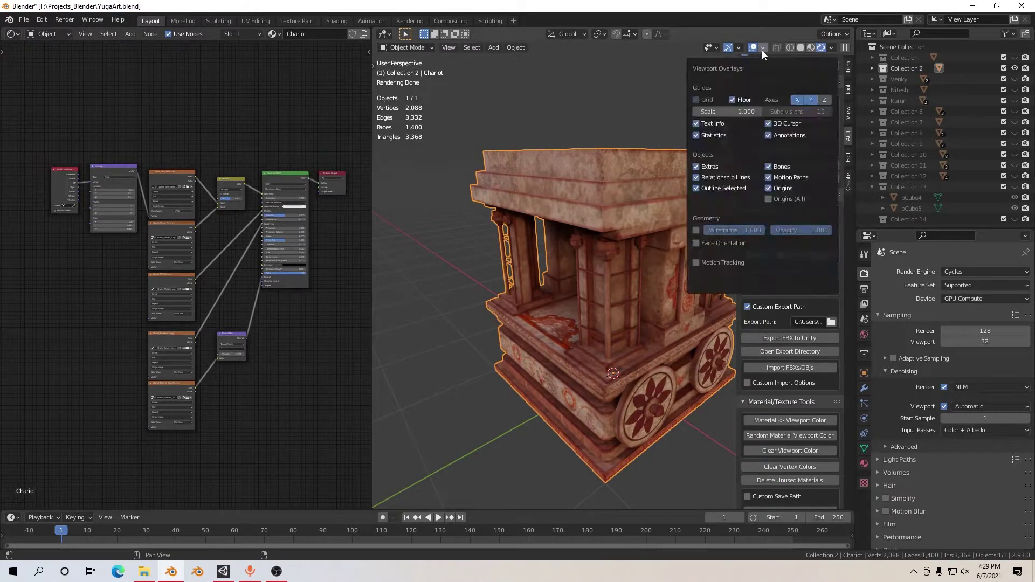
left_click(713, 242)
mouse_move(579, 301)
middle_mouse_down()
mouse_move(732, 268)
mouse_move(684, 174)
mouse_move(629, 262)
mouse_move(649, 227)
middle_mouse_up()
- Fill the chariot's open underside with a new outward-facing face in Edit Mode
key("Tab")
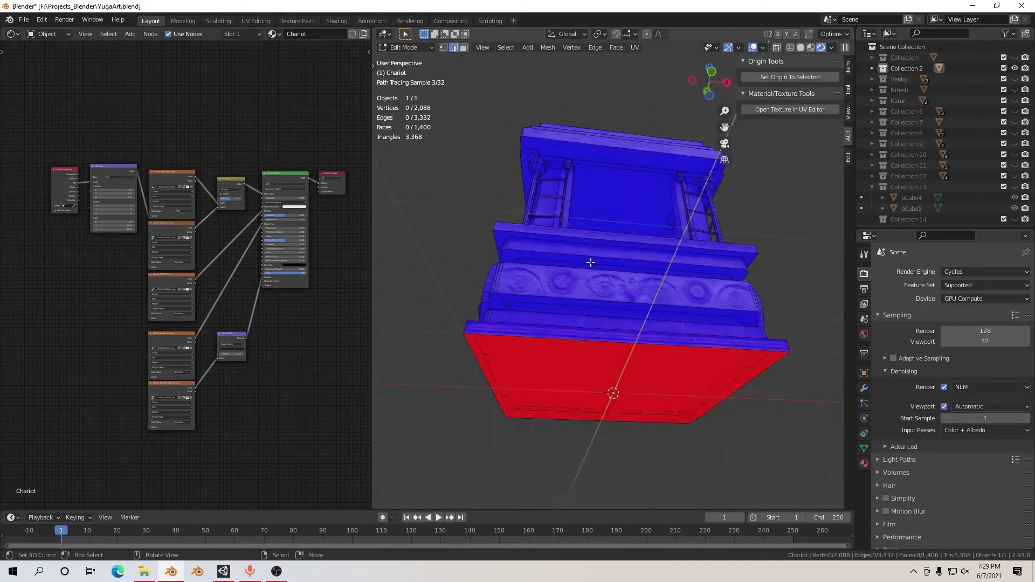
mouse_move(535, 284)
middle_mouse_down()
mouse_move(593, 296)
mouse_move(590, 304)
mouse_move(511, 254)
mouse_move(561, 205)
mouse_move(568, 250)
mouse_move(590, 148)
mouse_move(604, 325)
middle_mouse_up()
key("Tab")
key("Tab")
left_click(620, 433, "alt")
key("f")
middle_click_drag(620, 434, 653, 205)
key("g")
left_click(660, 191)
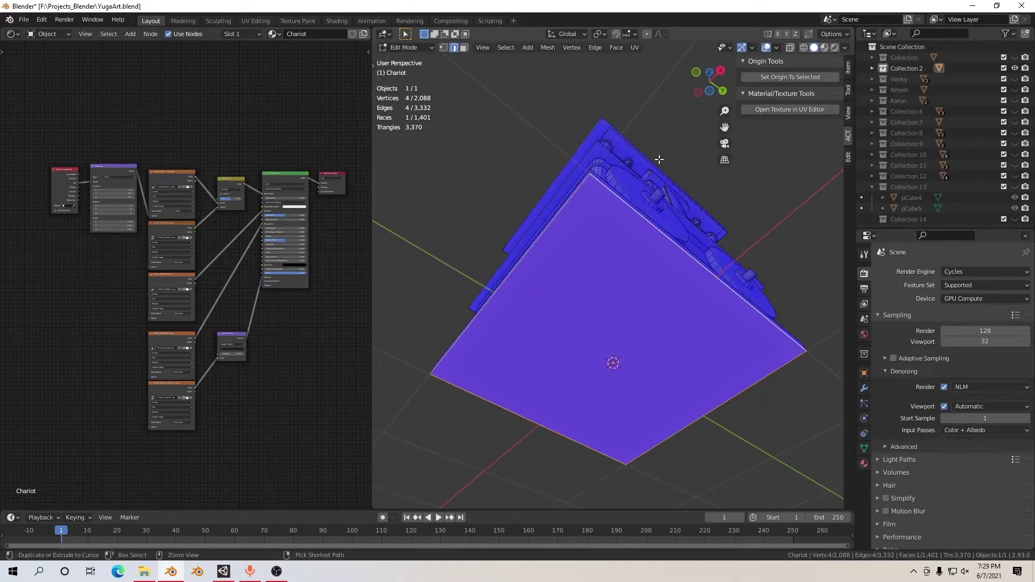
mouse_move(660, 161)
middle_mouse_down()
mouse_move(655, 253)
mouse_move(849, 199)
mouse_move(622, 380)
mouse_move(782, 383)
middle_mouse_up()
key("Tab")
- Save and re-export the repaired chariot, confirming Chariot.fbx on the Desktop
key("ctrl+s")
scroll(782, 383, "down", 2)
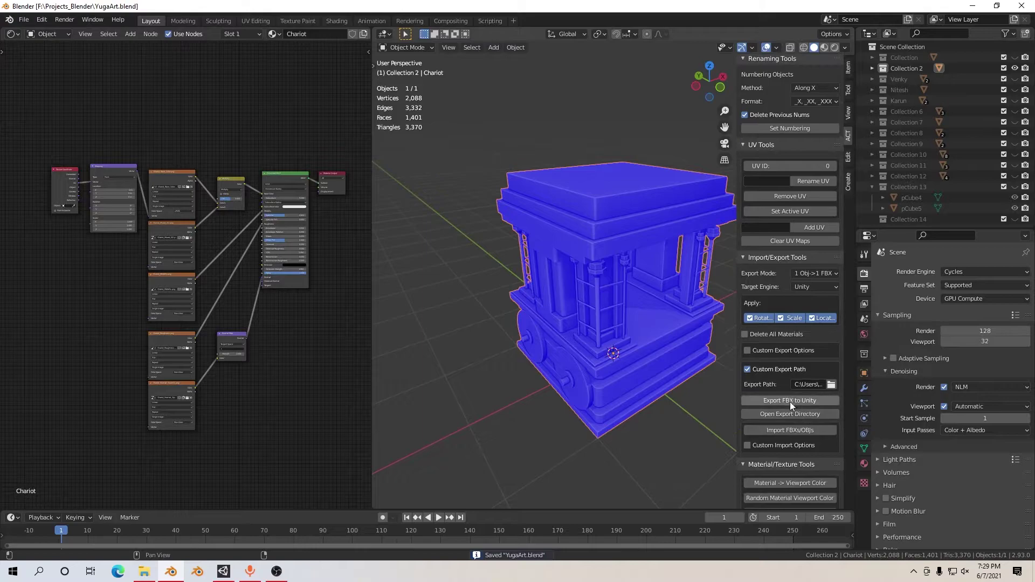
left_click(791, 402)
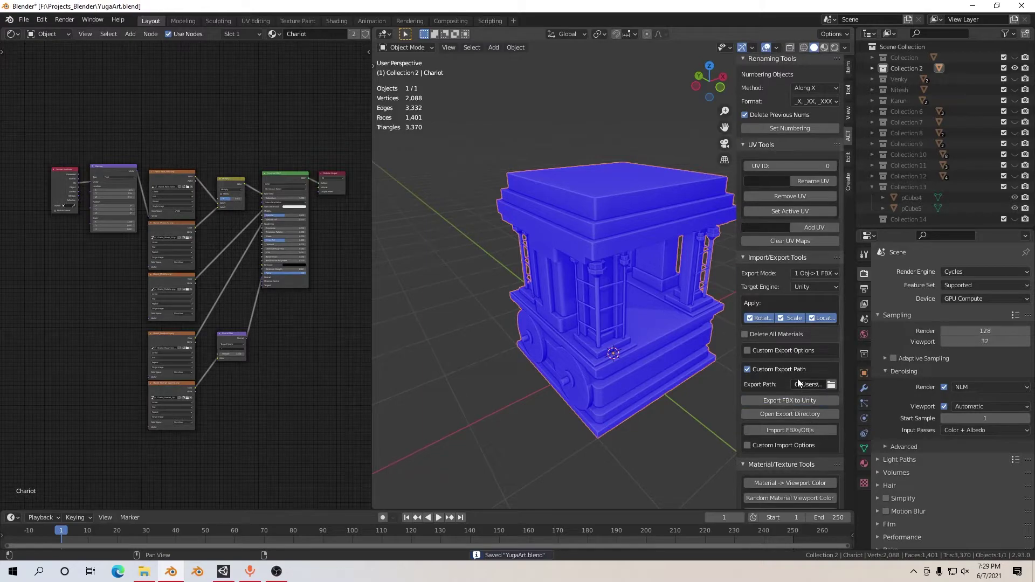
left_click(784, 414)
left_click(641, 140)
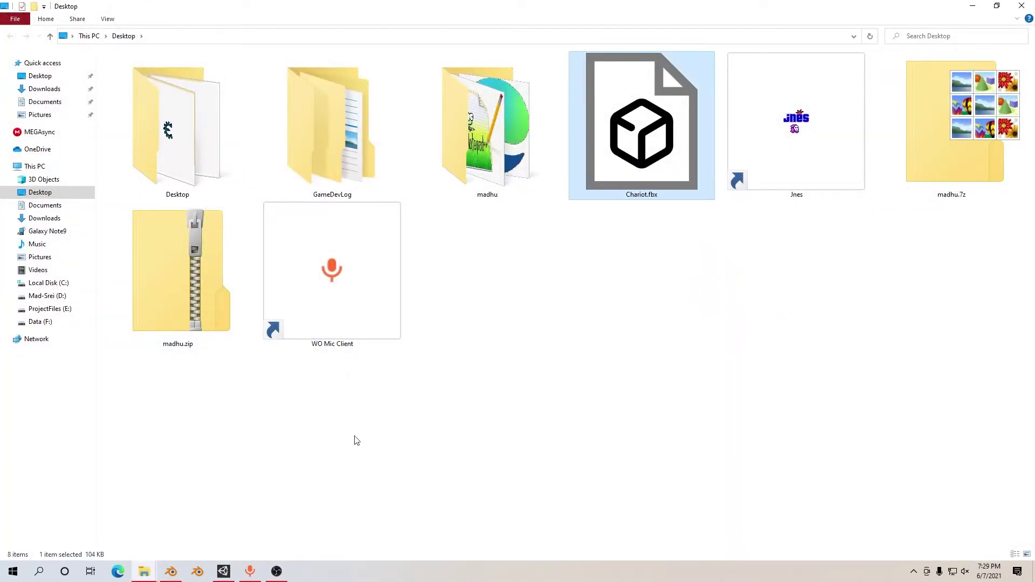
left_click(219, 573)
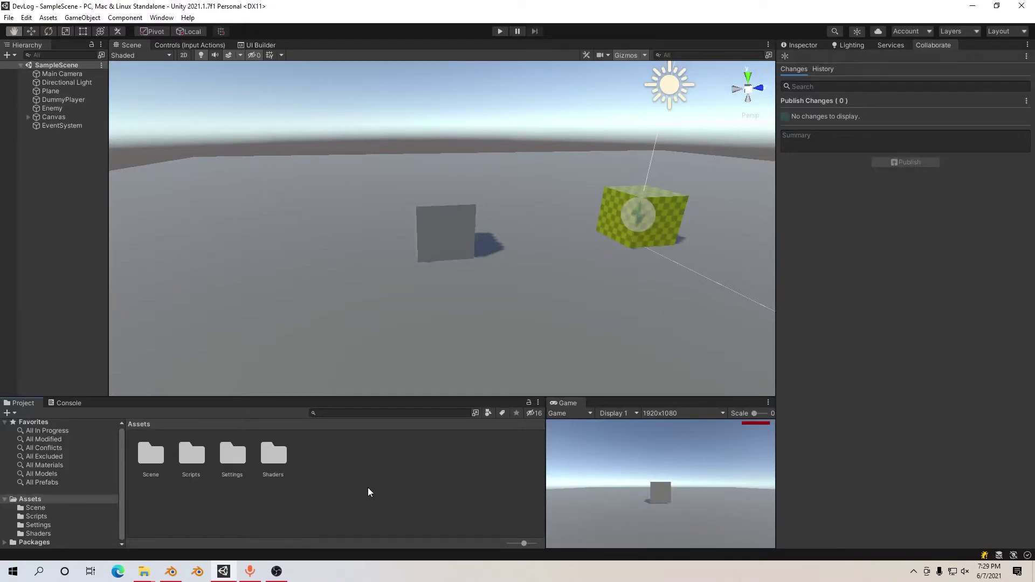
- Create an Art folder in Assets with a Models folder inside it
right_click(370, 492)
mouse_move(396, 209)
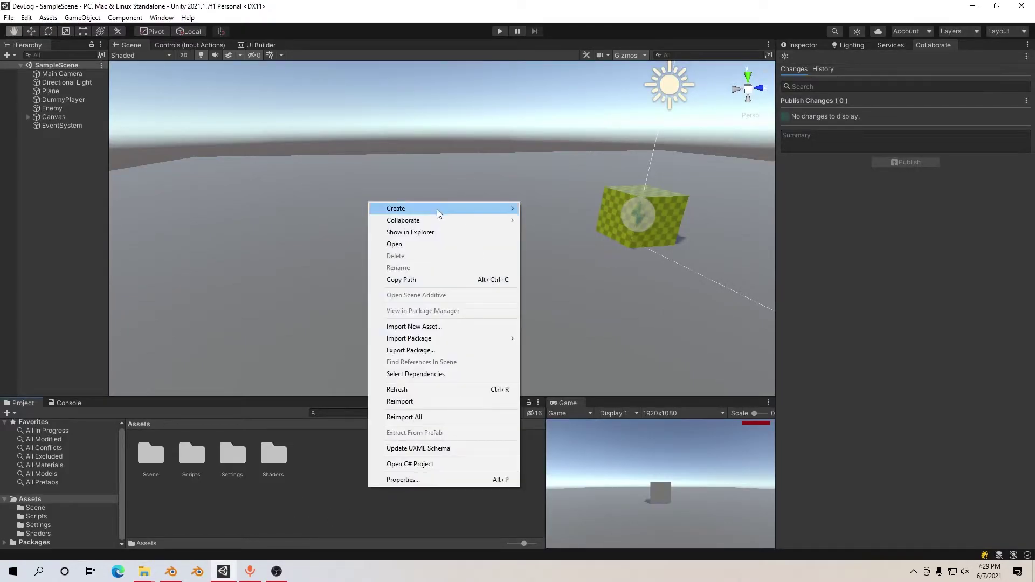
left_click(564, 53)
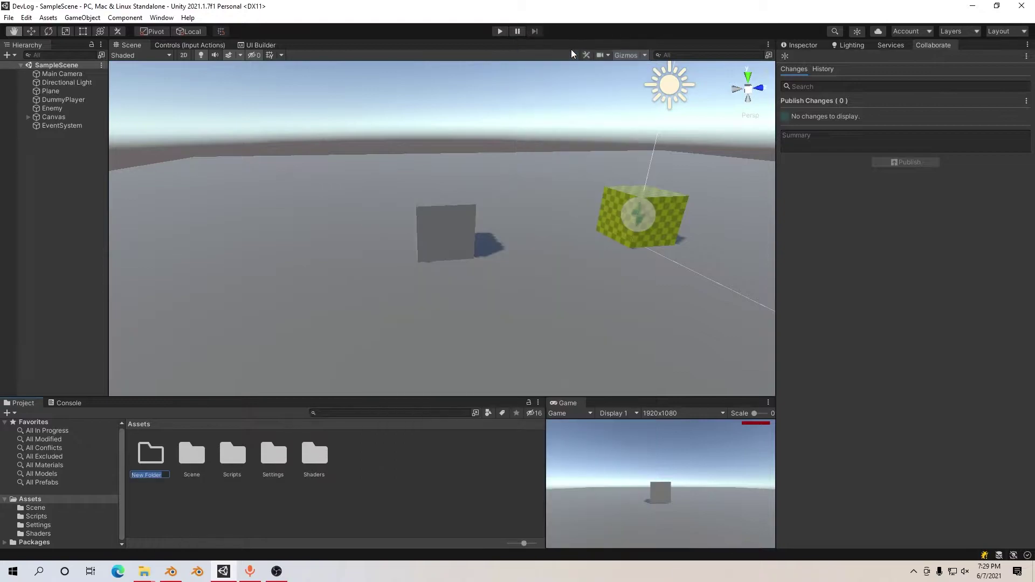
type("Art")
key("Return")
key("Return")
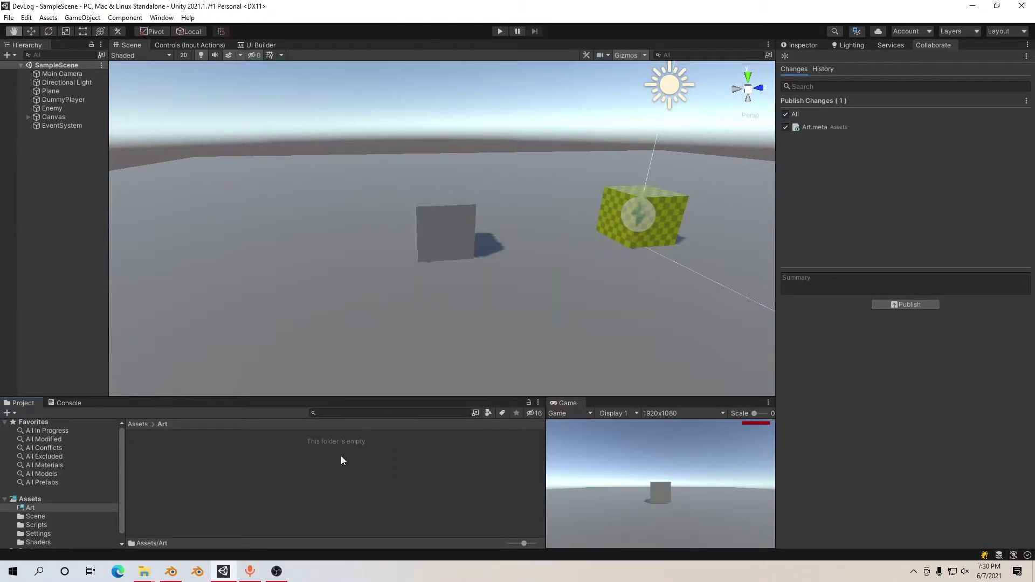
right_click(347, 459)
mouse_move(421, 190)
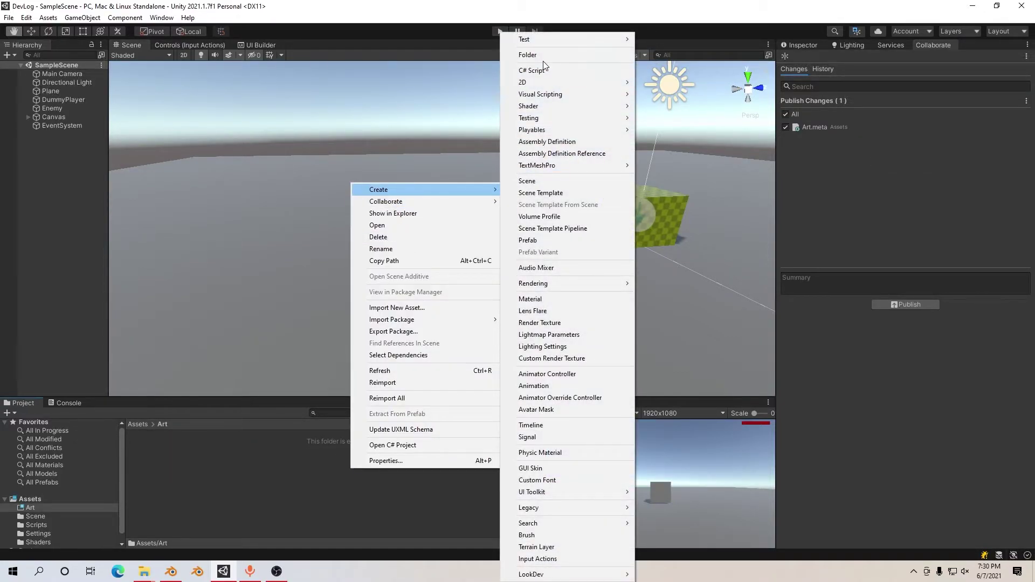
left_click(542, 57)
type("Models")
key("Return")
key("Return")
- Drag Chariot.fbx from File Explorer toward Unity's Models folder
key("alt+Tab")
left_click_drag(646, 182, 293, 495)
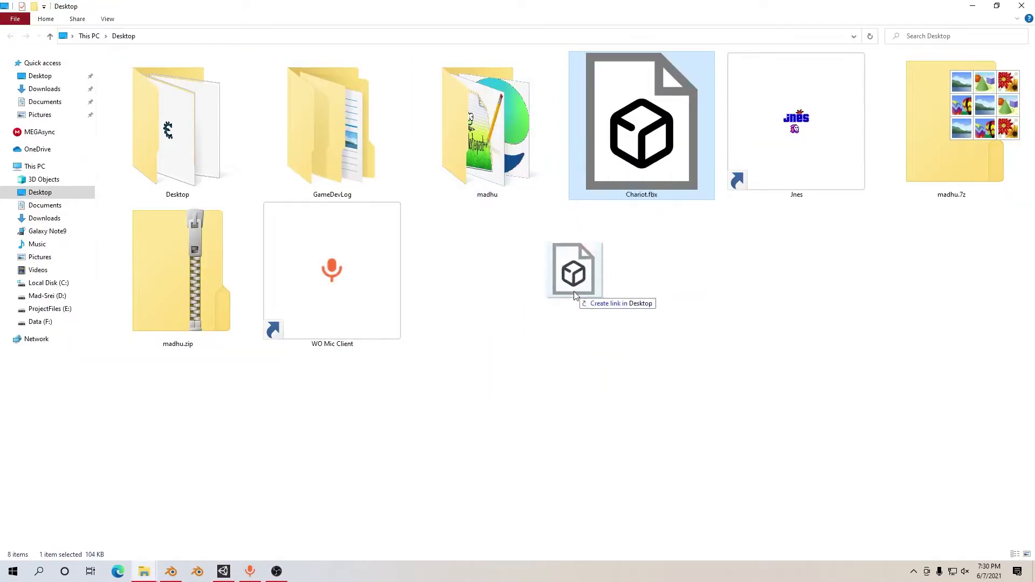
key("alt+Tab")
- Drop Chariot.fbx into Models and show its Model import settings
left_click_drag(220, 486, 215, 478)
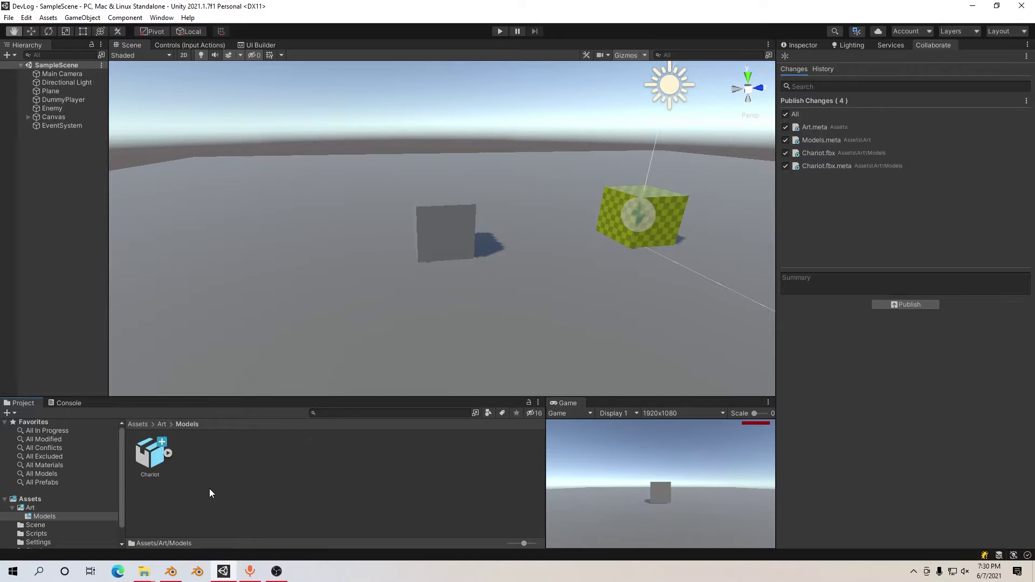
left_click(146, 459)
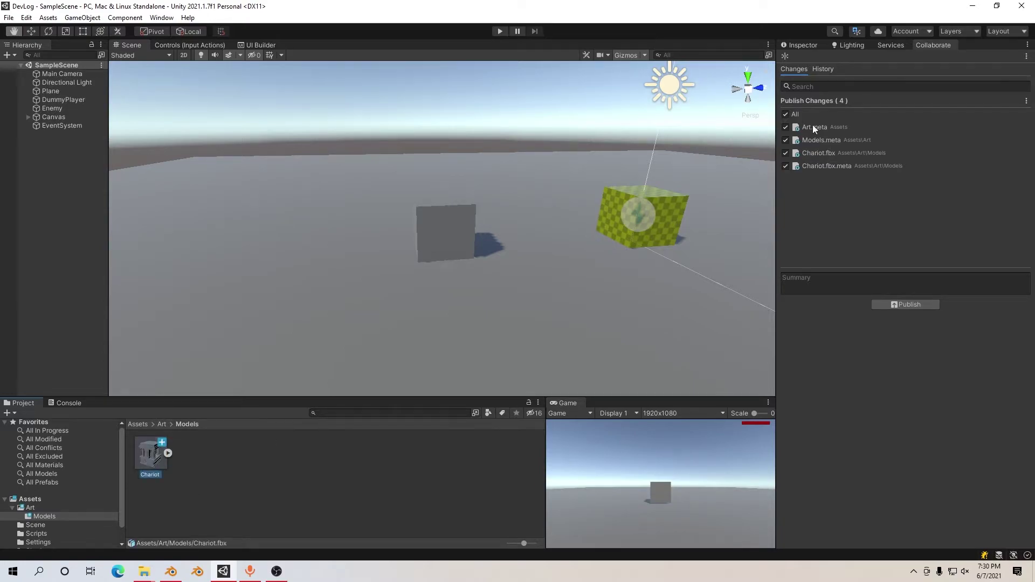
left_click(771, 46)
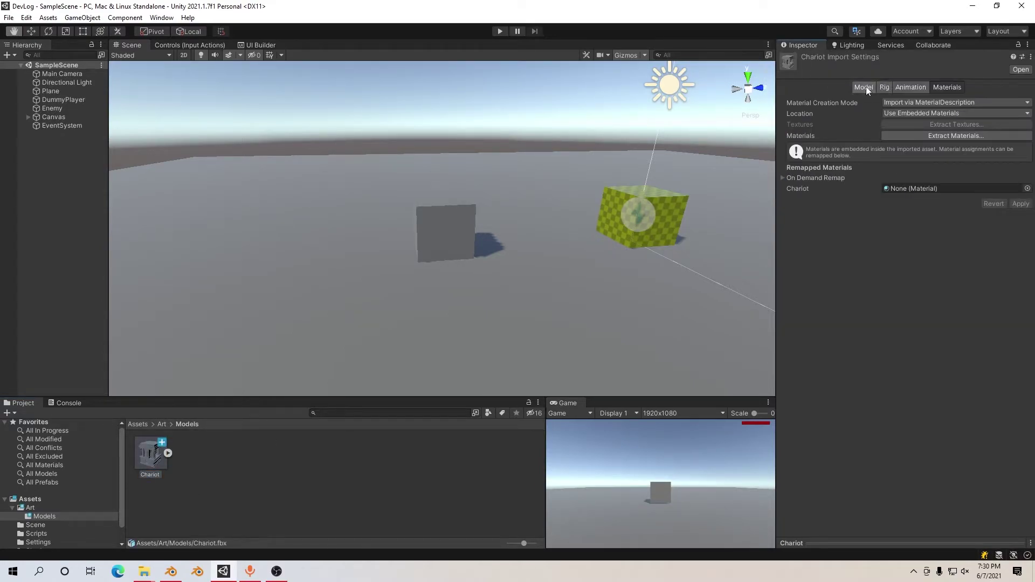
left_click(864, 87)
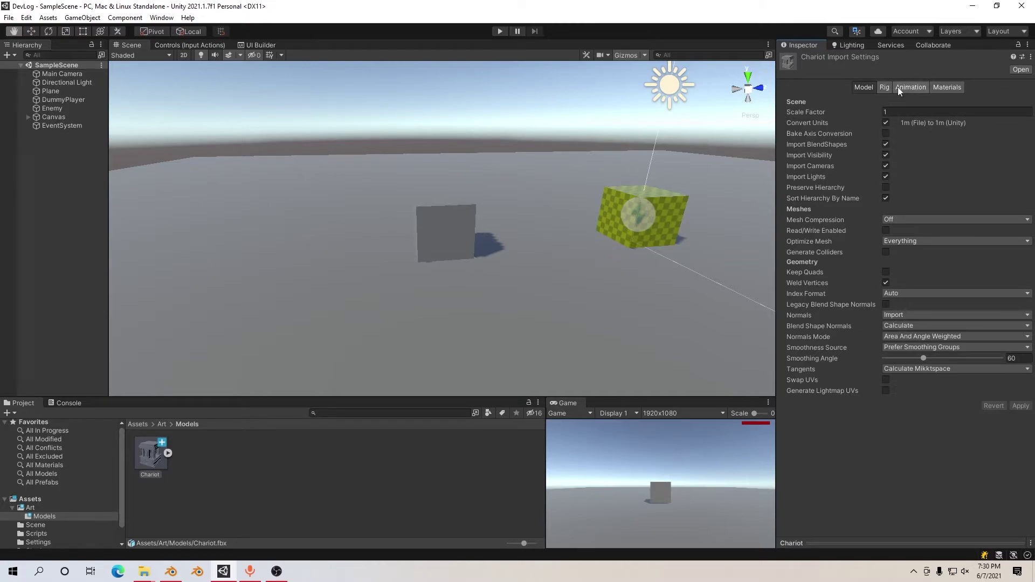
- Turn off Import Visibility and Cameras, keep BlendShapes, and enable Generate Lightmap UVs
left_click(886, 145)
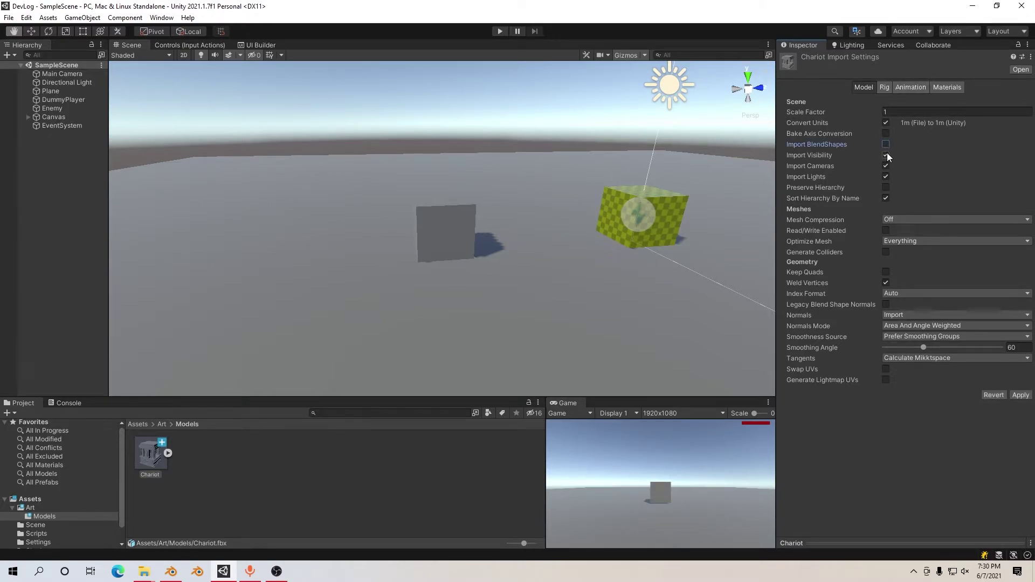
left_click(886, 155)
left_click(886, 144)
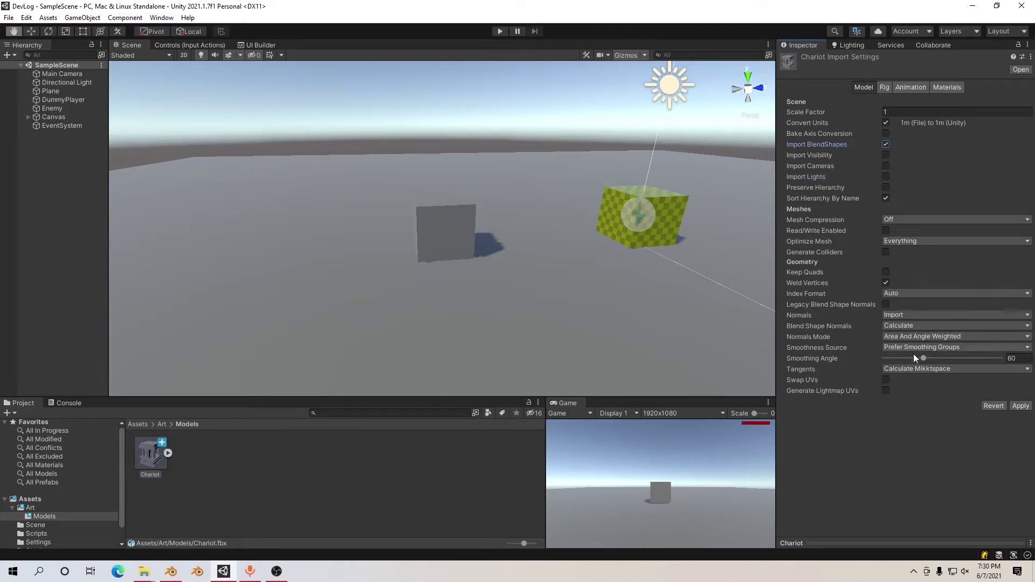
left_click(885, 390)
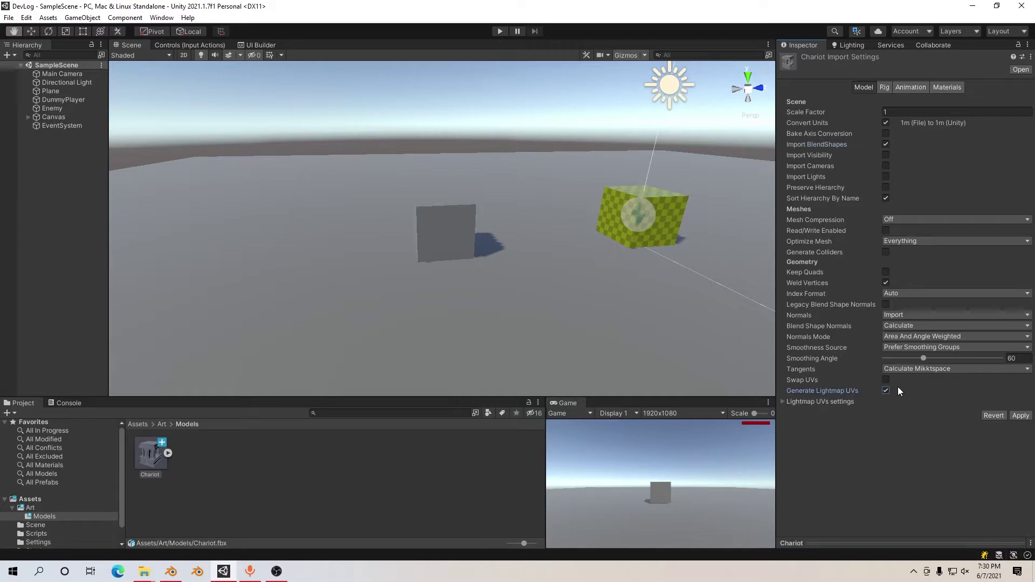
left_click(807, 403)
left_click(833, 399)
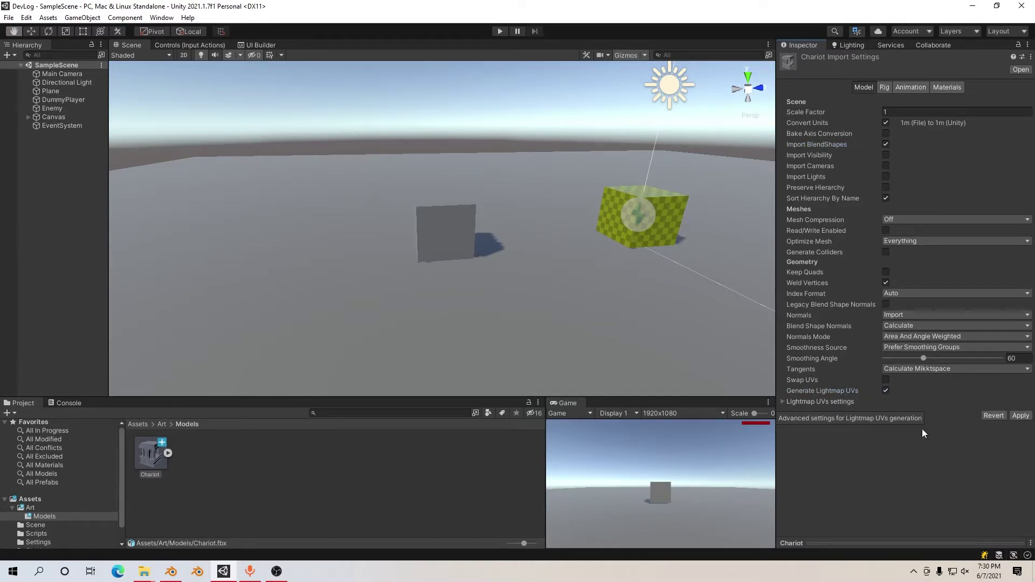
- Apply the import changes and review the Rig and Animation settings
left_click(1022, 416)
left_click(886, 88)
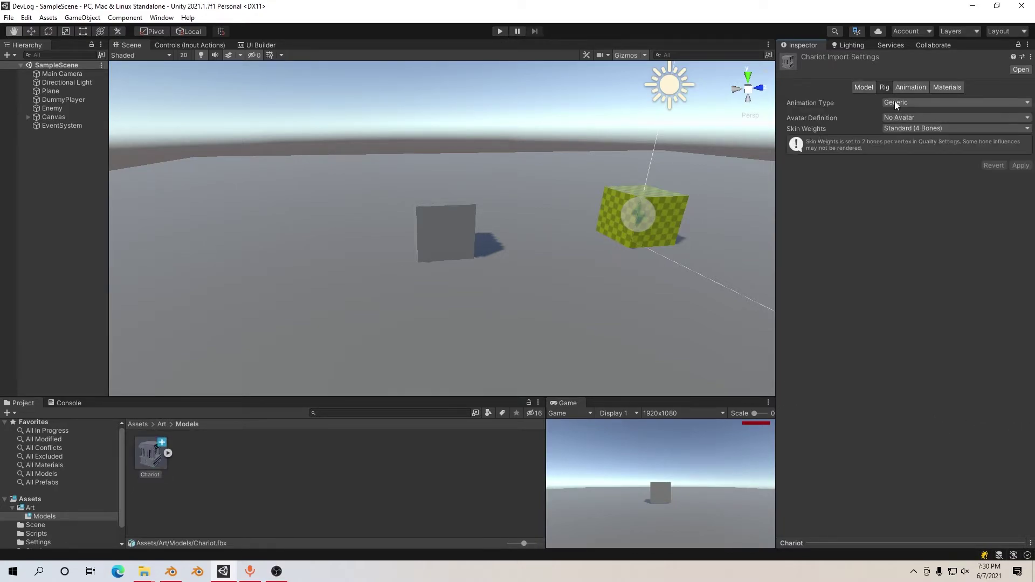
left_click(903, 111)
left_click(909, 88)
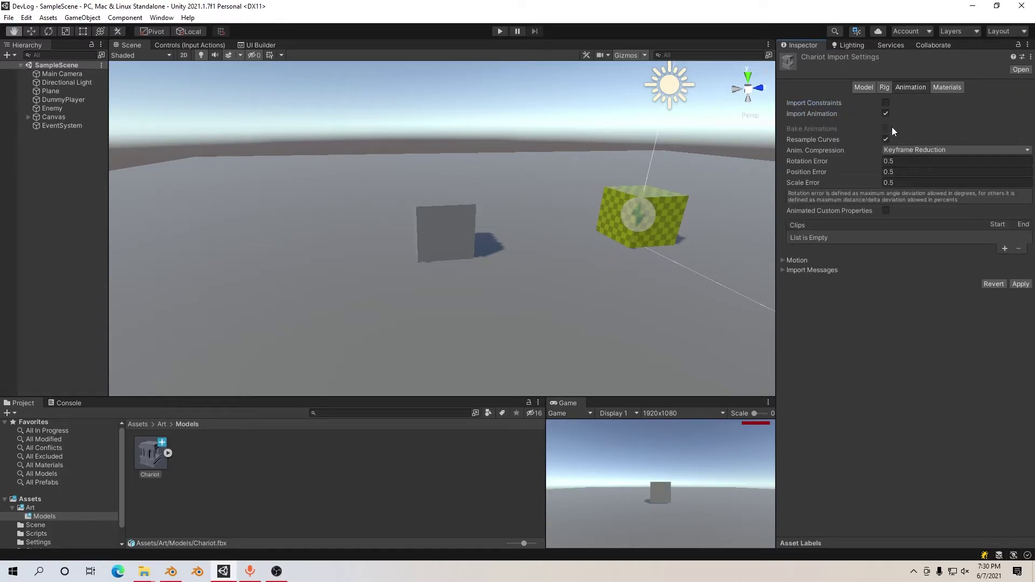
- Extract the embedded material as a Chariot material into the Models folder
left_click(945, 87)
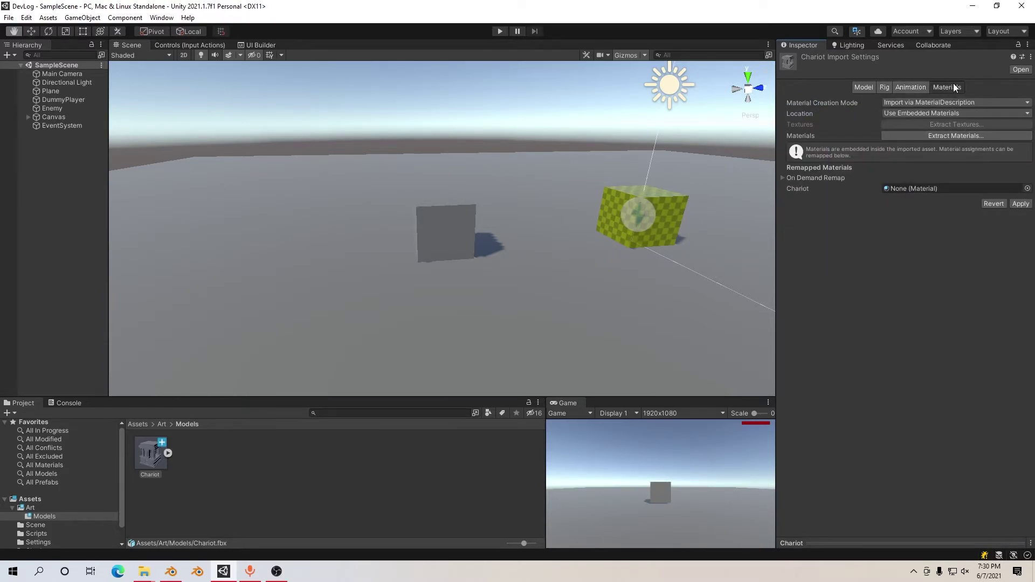
left_click(960, 135)
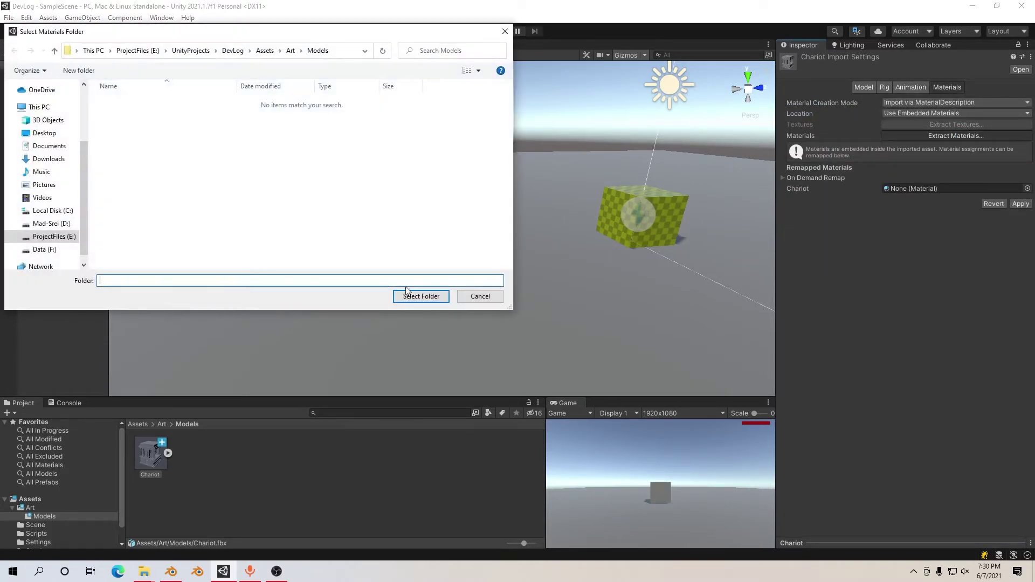
left_click(408, 295)
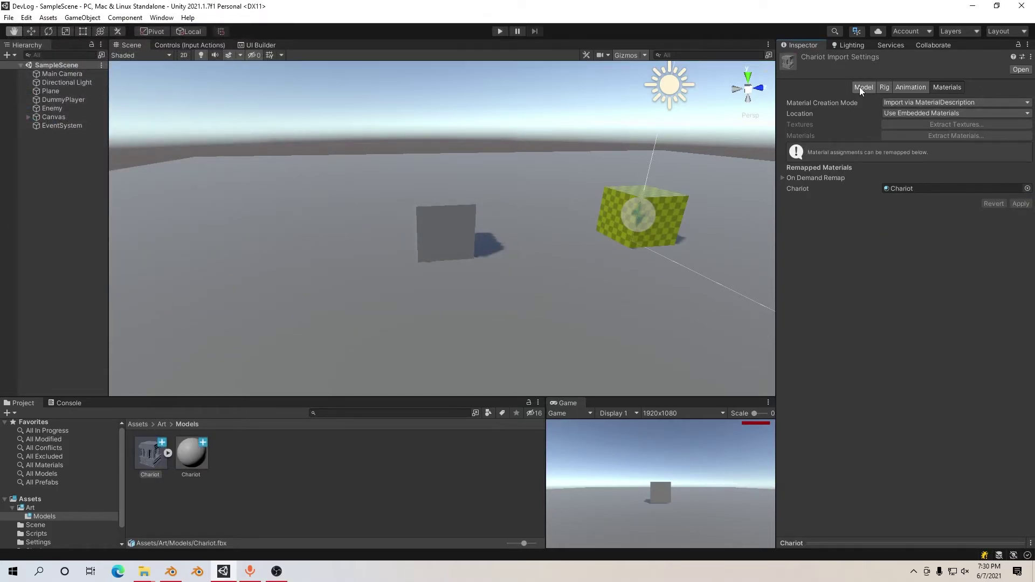
left_click(860, 86)
left_click(199, 454)
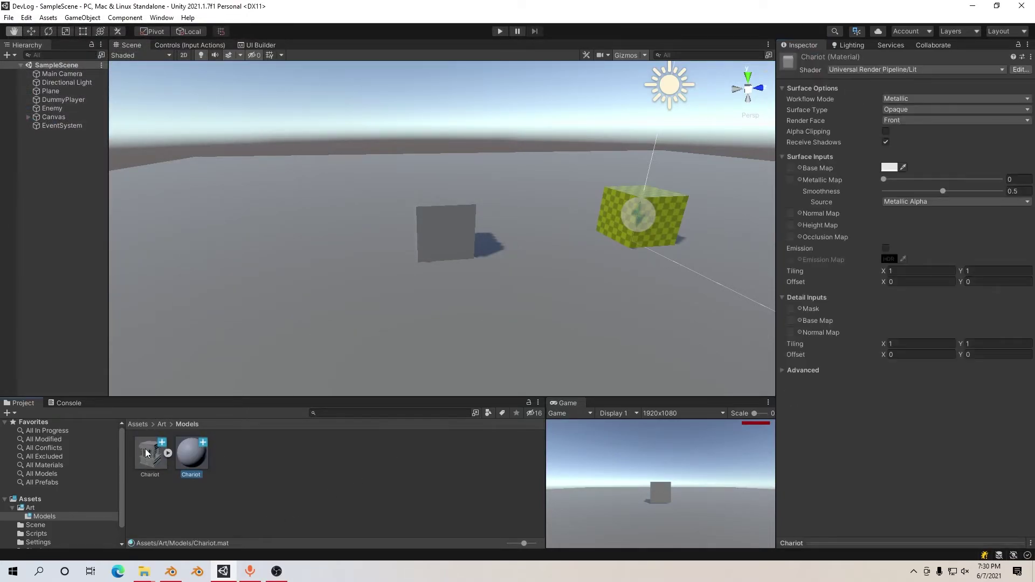
- Place the Chariot model beside the cube and confirm its Mesh Renderer uses the Chariot material
mouse_move(144, 452)
left_mouse_down()
mouse_move(344, 288)
mouse_move(388, 291)
left_mouse_up()
key("ctrl+s")
left_click(817, 300)
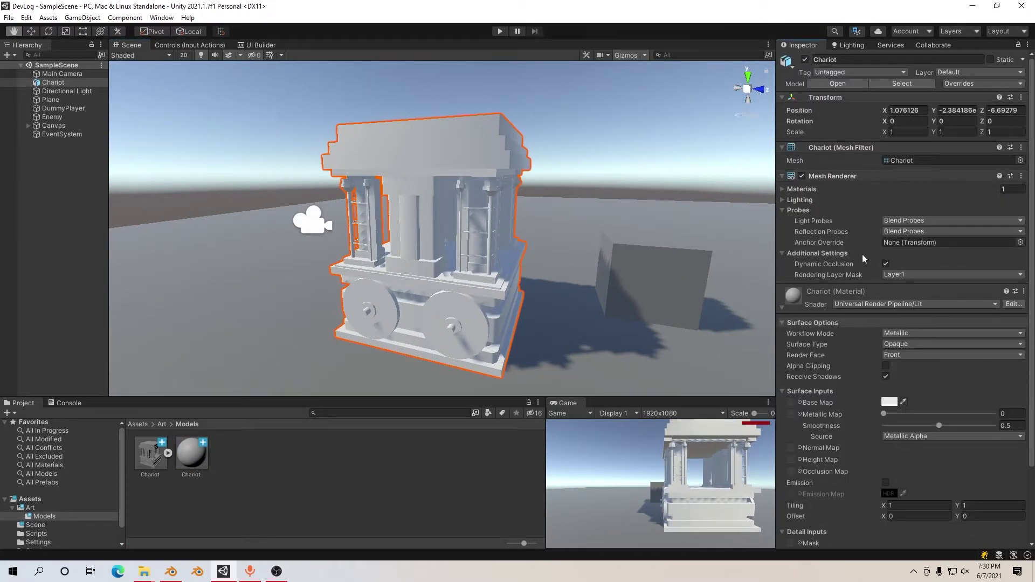
left_click(800, 188)
left_click(916, 202)
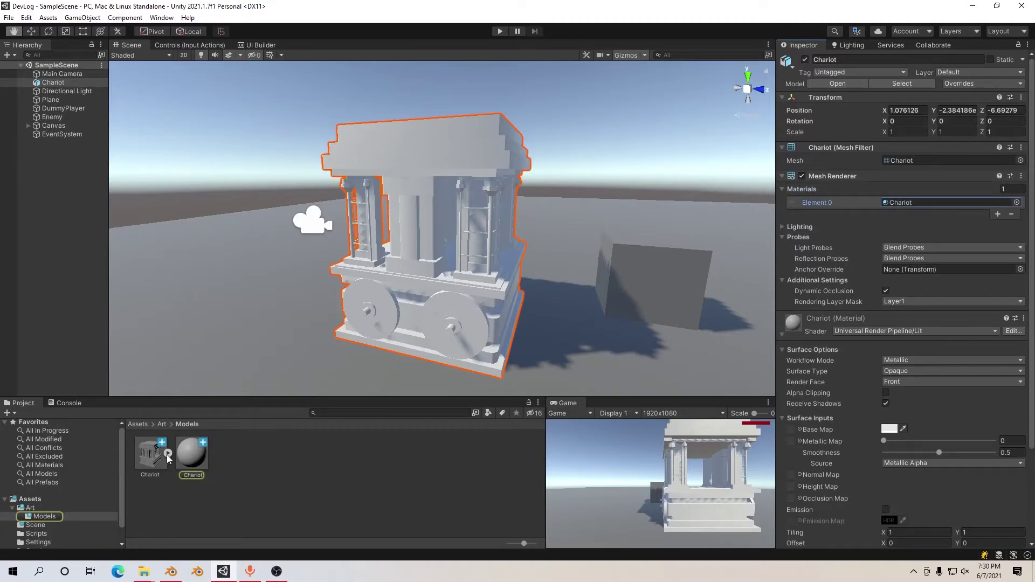
left_click(190, 454)
left_click(241, 467)
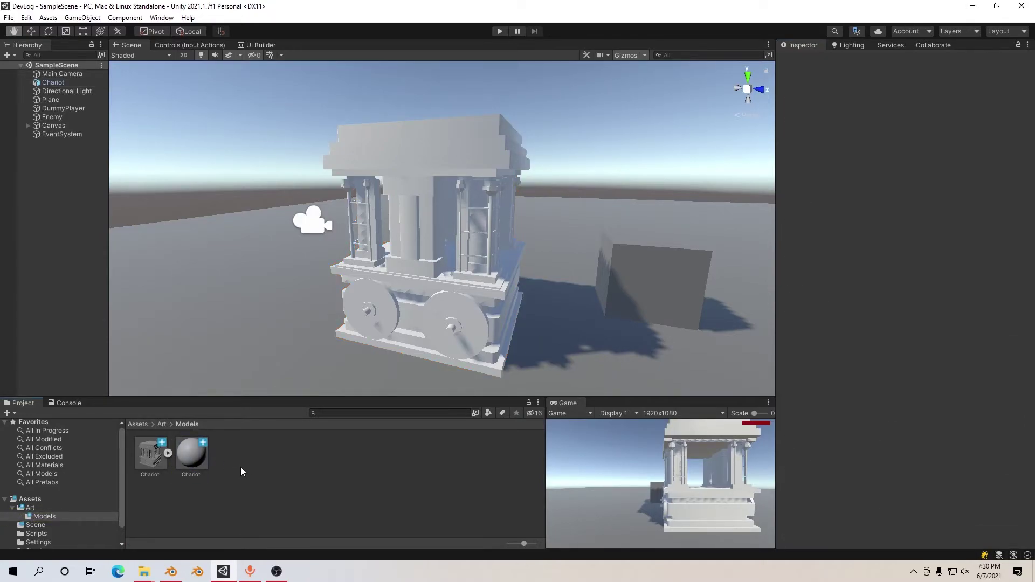
mouse_move(143, 572)
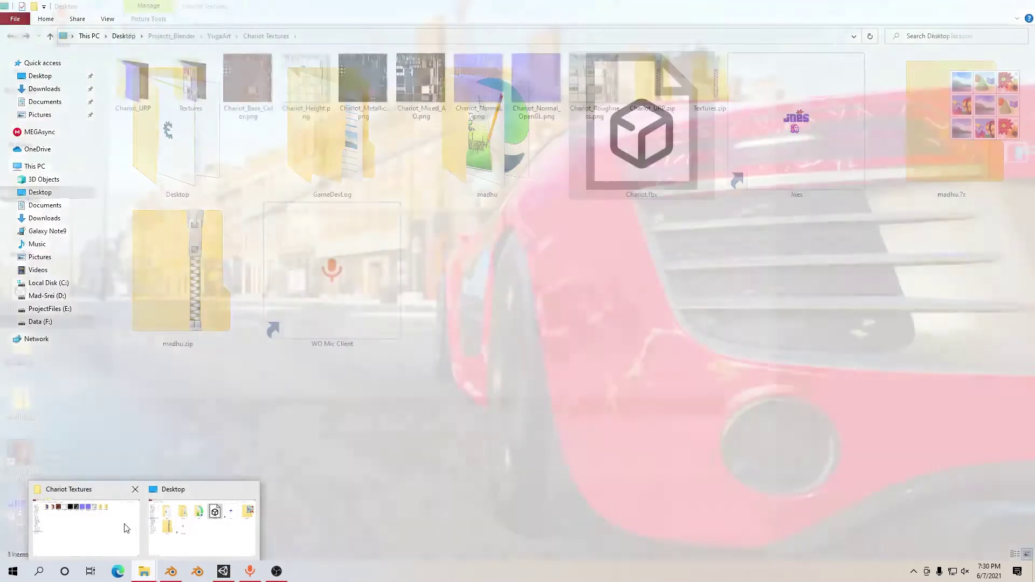
- Copy the OpenGL normal, mixed AO, metallic and base colour textures into Unity's Models folder
left_click(124, 526)
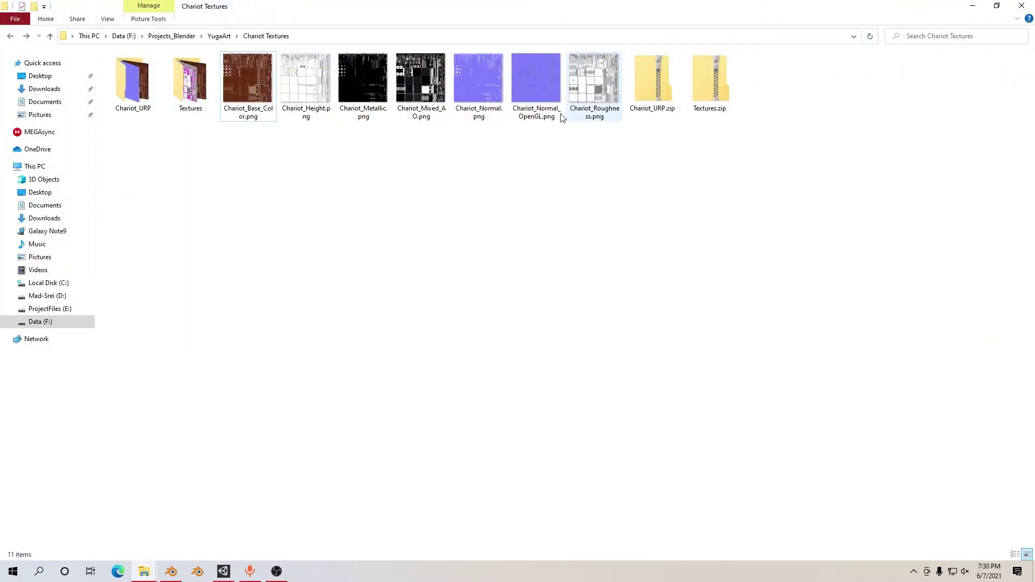
left_click(536, 81)
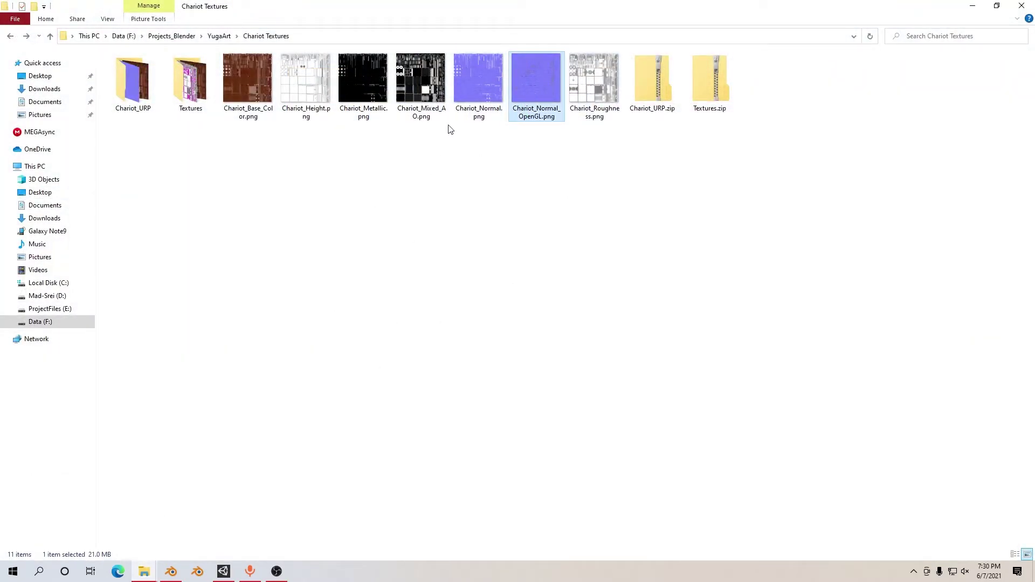
left_click(407, 87, "ctrl")
left_click(349, 96, "ctrl")
left_click(250, 87, "ctrl")
mouse_move(429, 86)
left_mouse_down()
mouse_move(450, 206)
mouse_move(230, 467)
mouse_move(251, 465)
left_mouse_up()
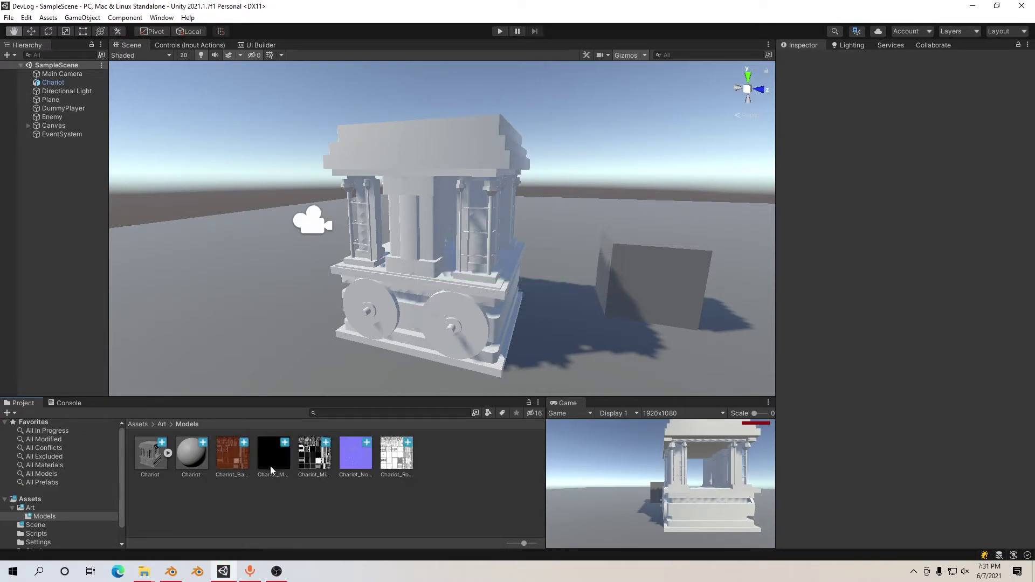
- Delete the five previously imported textures from the Models folder
left_click(181, 456)
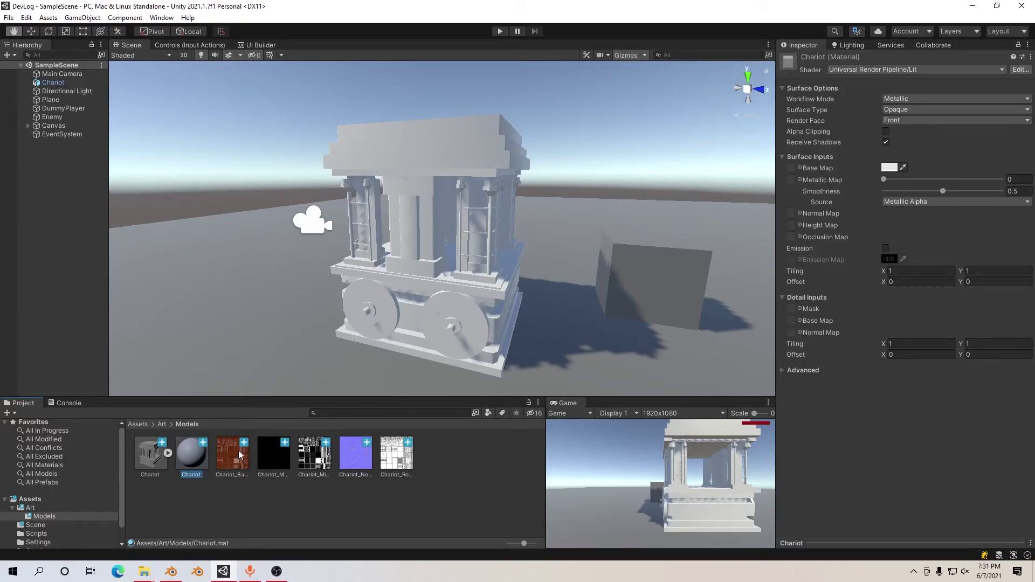
left_click(231, 458)
left_click(384, 462, "shift")
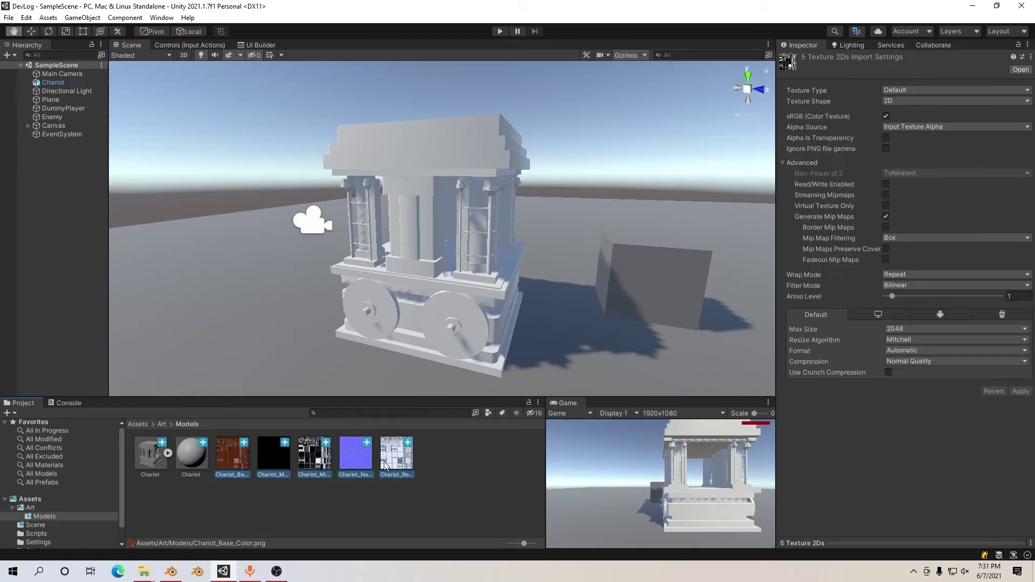
key("Delete")
key("Return")
- Copy the three Chariot_URP textures into the Models folder
key("alt+Tab")
double_click(162, 102)
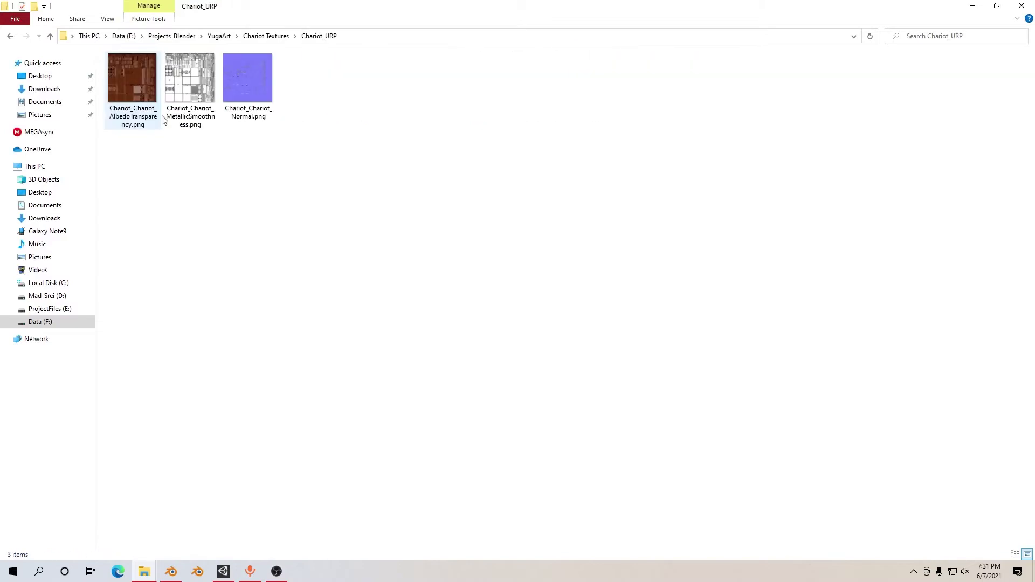
key("ctrl+a")
left_click_drag(231, 95, 331, 424)
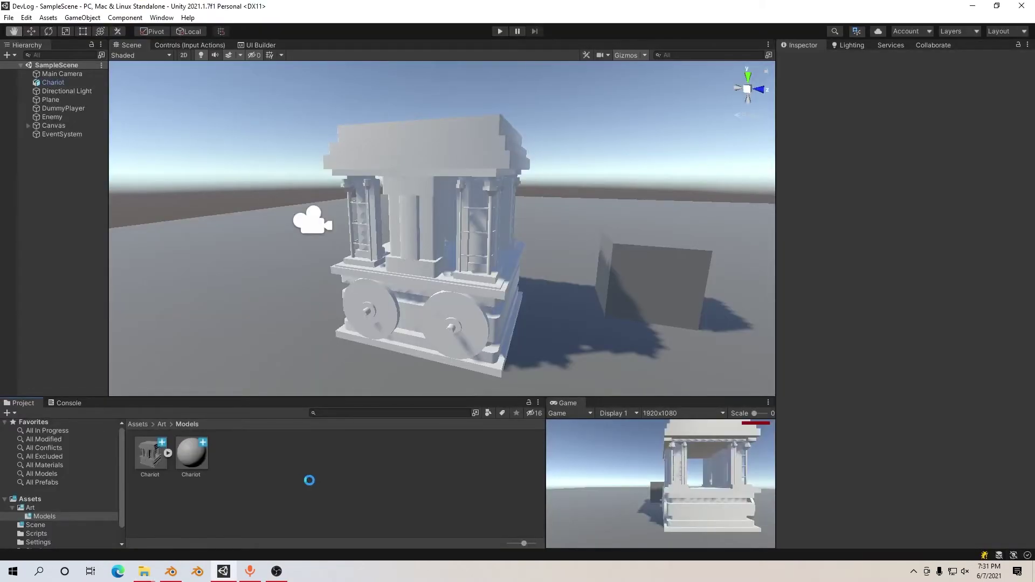
- Assign the albedo, metallic-smoothness and normal textures to the Chariot material's Base, Metallic and Normal maps
left_click(192, 457)
left_click_drag(233, 453, 796, 170)
left_click_drag(273, 453, 791, 179)
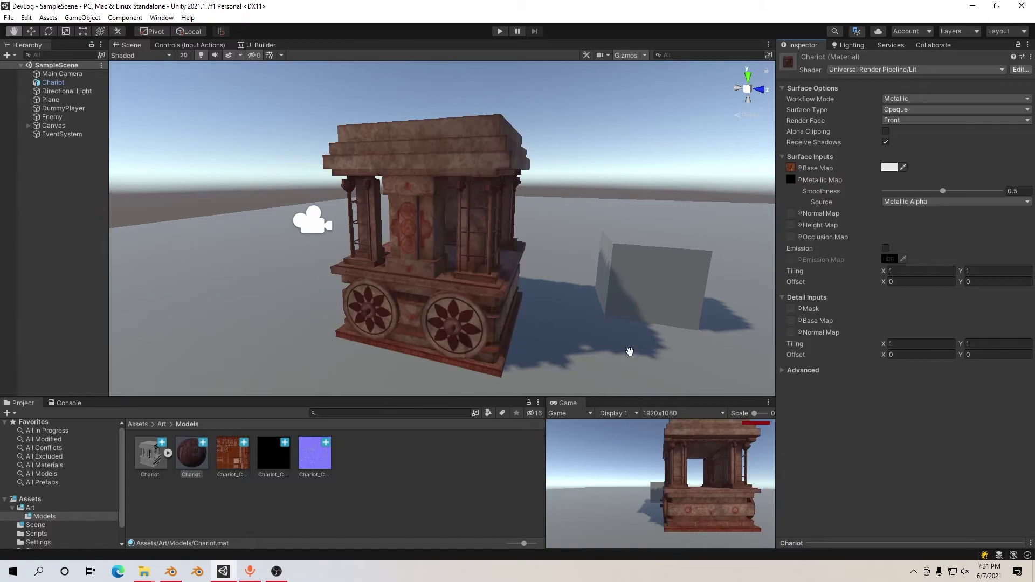
mouse_move(315, 454)
left_mouse_down()
mouse_move(795, 228)
mouse_move(797, 214)
left_mouse_up()
left_click(1009, 238)
mouse_move(516, 245)
left_mouse_down("alt")
mouse_move(474, 203)
mouse_move(695, 241)
left_mouse_up("alt")
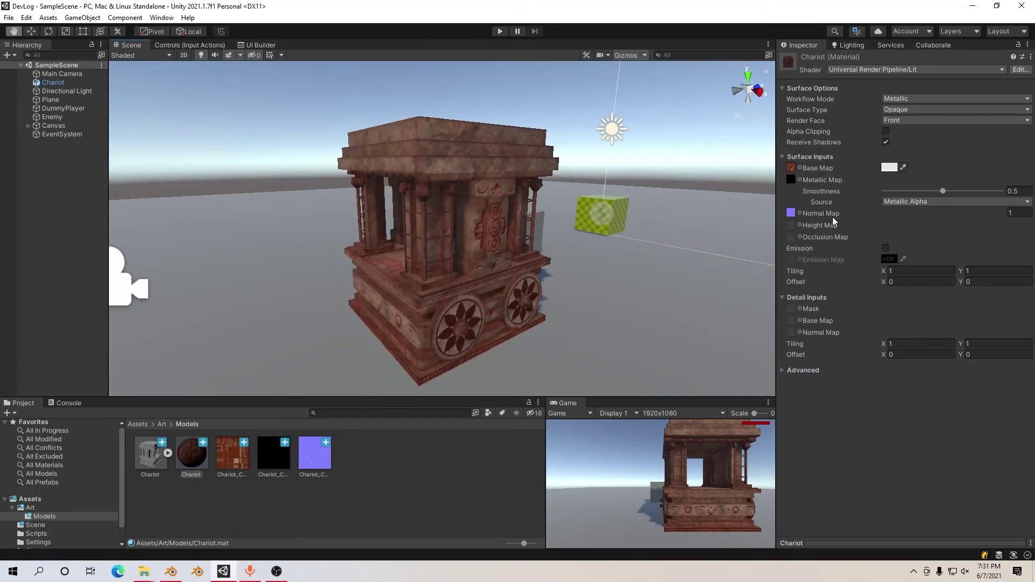
- Copy Chariot_Mixed_AO.png from the Chariot Textures folder into Unity's Models folder
key("alt+Tab")
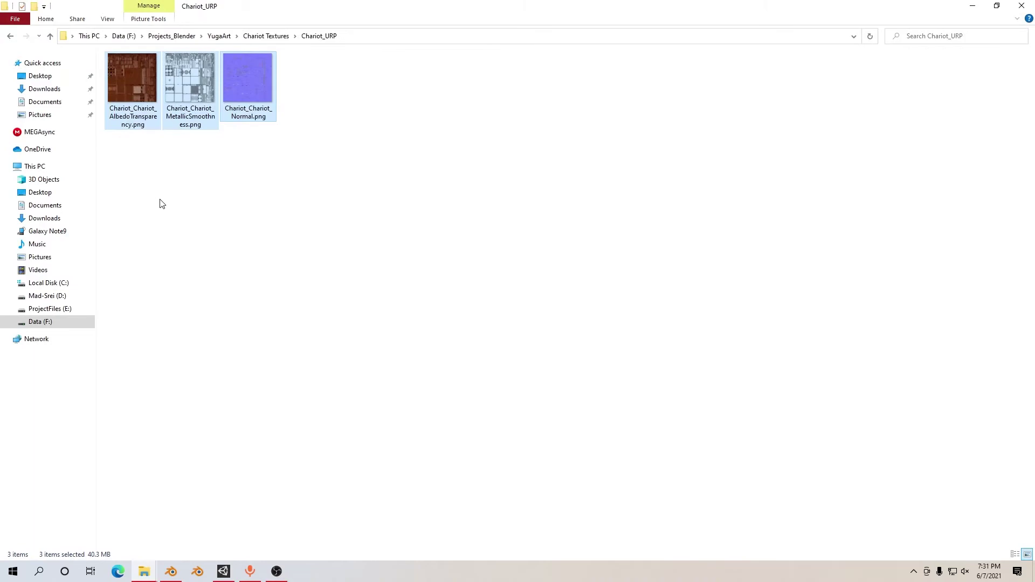
left_click(229, 182)
key("alt+Up")
left_click(465, 230)
left_click(596, 87)
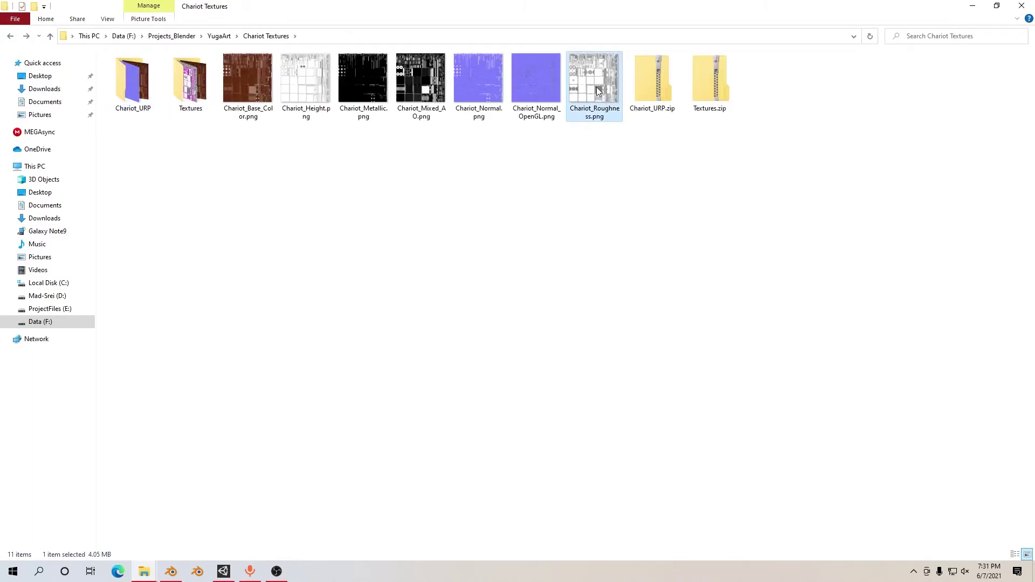
left_click(426, 92)
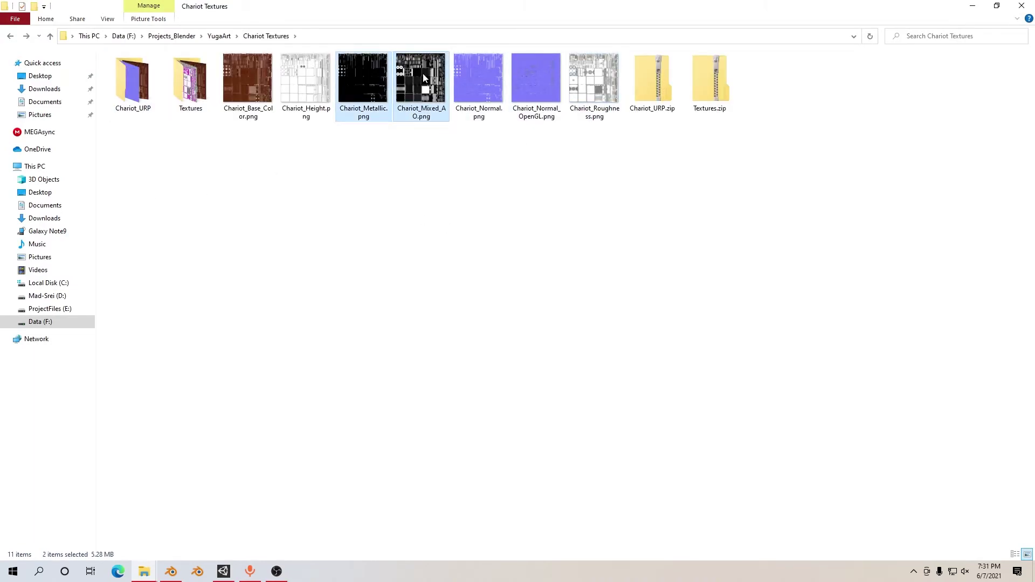
mouse_move(423, 73)
left_mouse_down()
mouse_move(383, 396)
mouse_move(335, 499)
left_mouse_up()
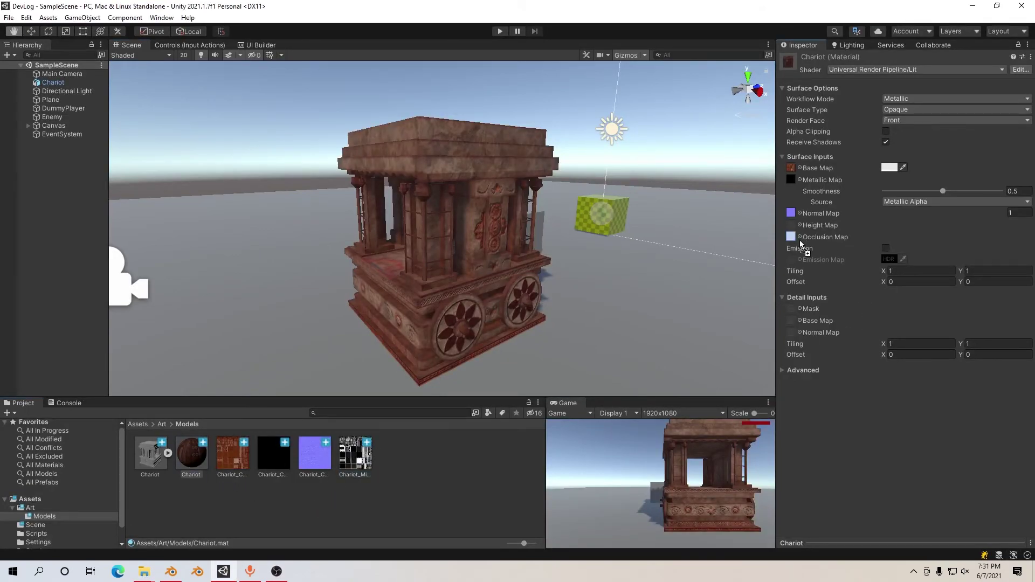
- Assign Chariot_Mixed_AO as the Chariot material's occlusion map and inspect the shaded chariot
left_click_drag(360, 463, 791, 236)
mouse_move(652, 244)
left_mouse_down("alt")
mouse_move(586, 247)
mouse_move(517, 294)
left_mouse_up("alt")
scroll(587, 247, "up", 5)
scroll(574, 250, "down", 3)
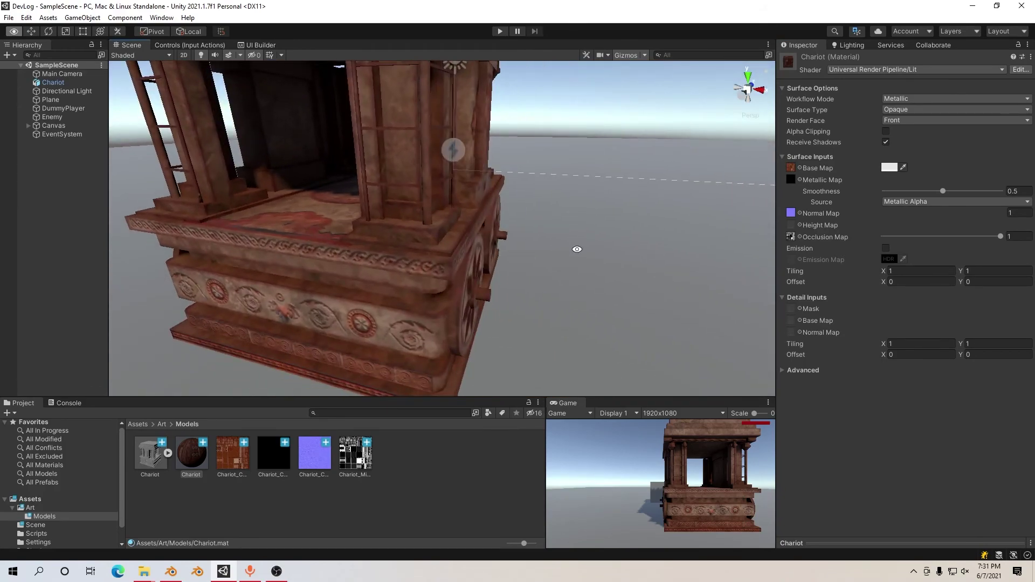
mouse_move(573, 250)
left_mouse_down("alt")
mouse_move(478, 143)
mouse_move(459, 260)
left_mouse_up("alt")
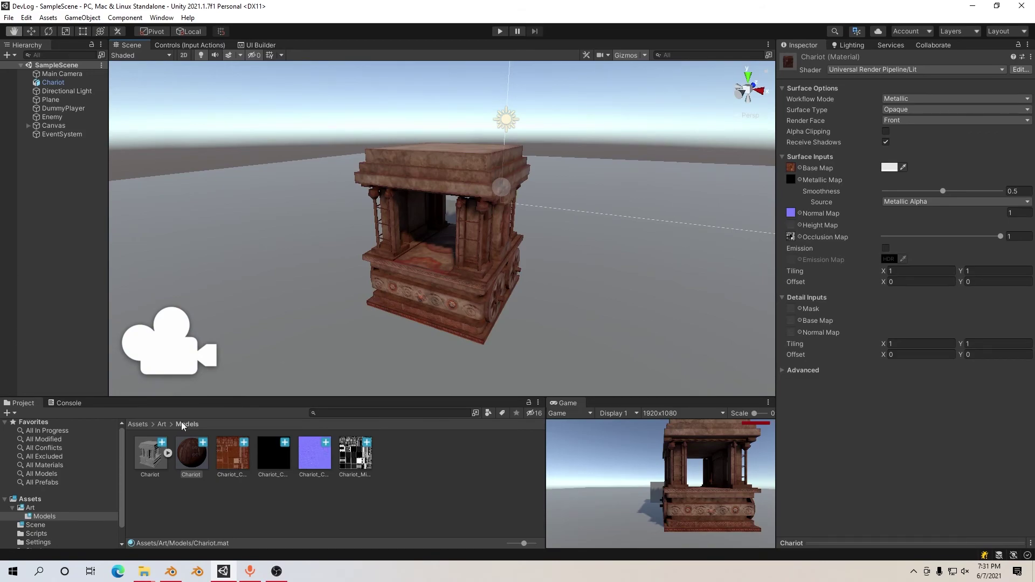
- Deselect the material, briefly inspect one imported texture, then clear the selection
left_click(320, 519)
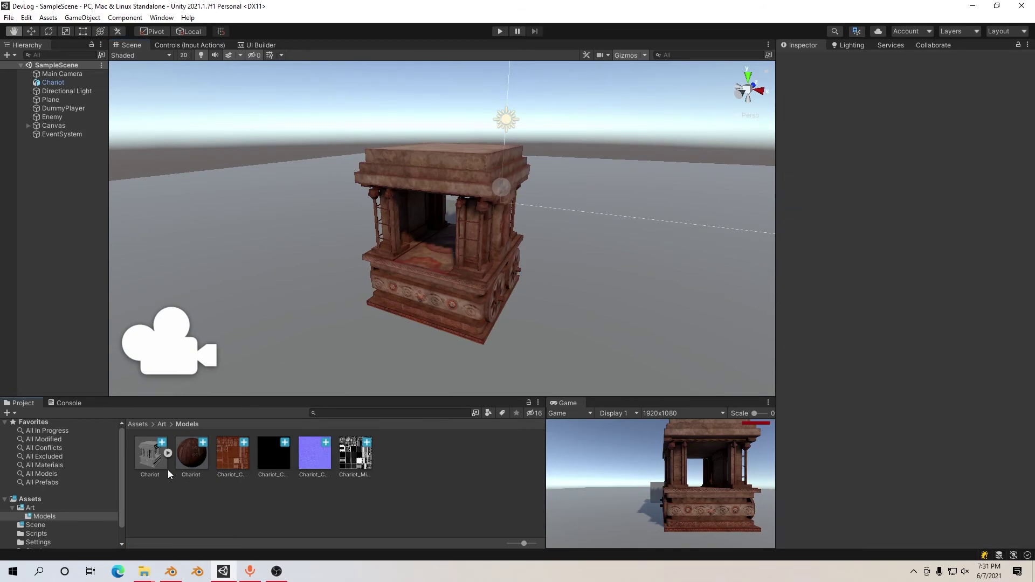
left_click(257, 455)
left_click(526, 490)
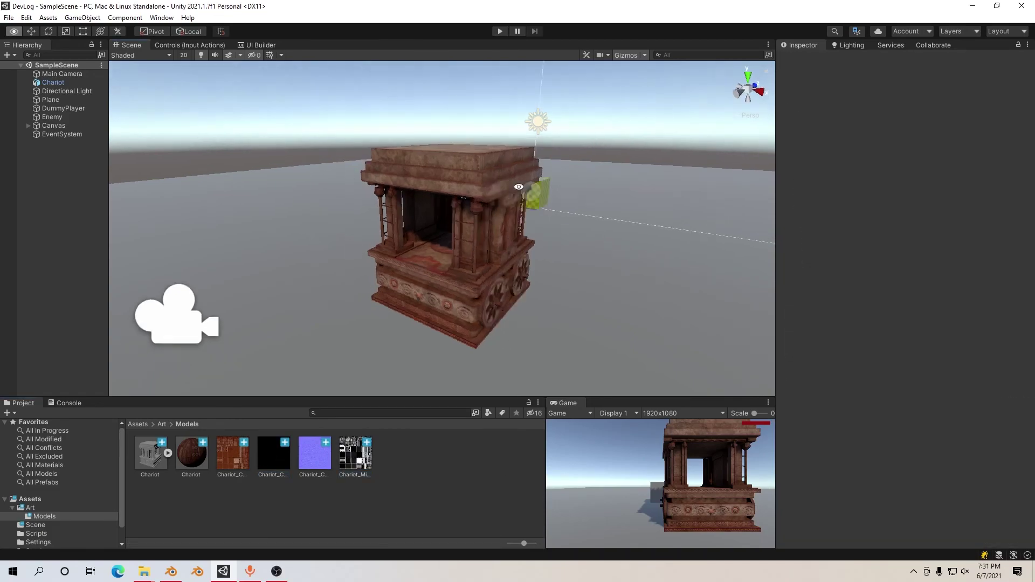